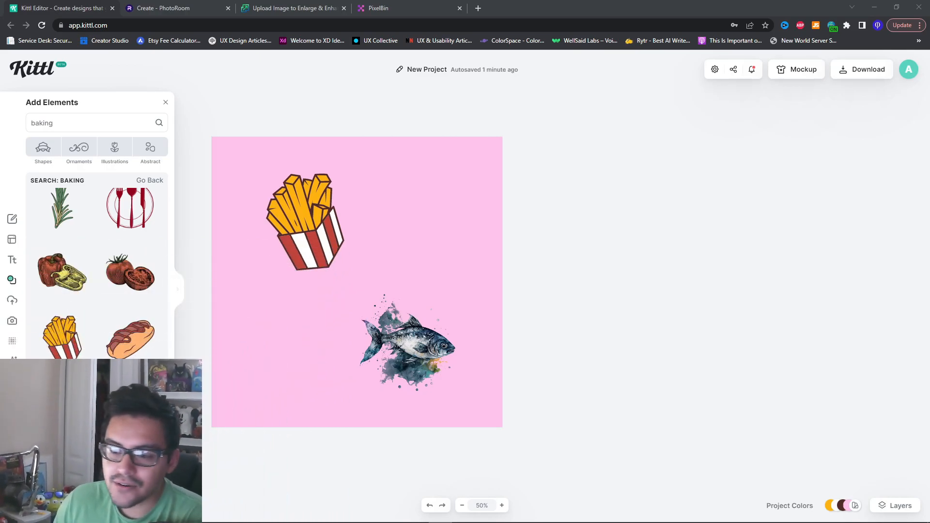
Remove the yellow fill from the french fries illustration so it has no color there
{"action": "left_click", "coordinate": [359, 211]}
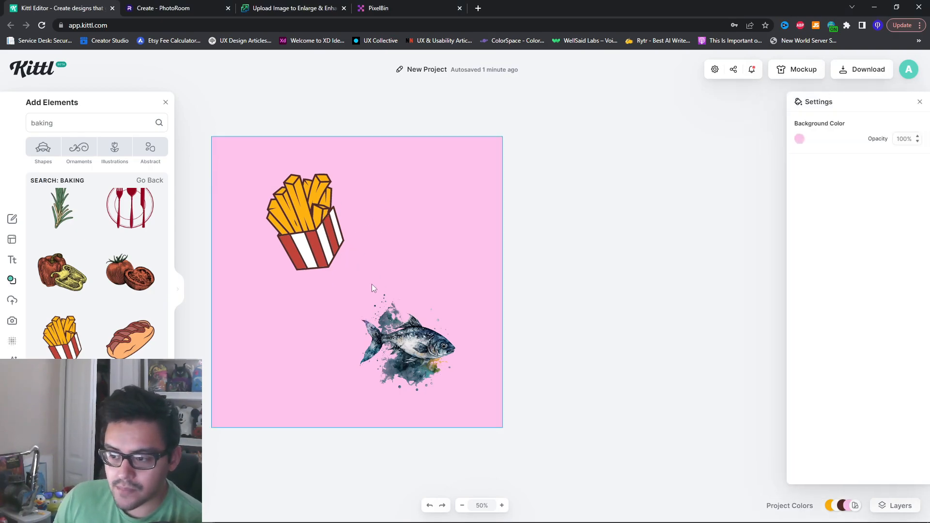
{"action": "left_click", "coordinate": [320, 237]}
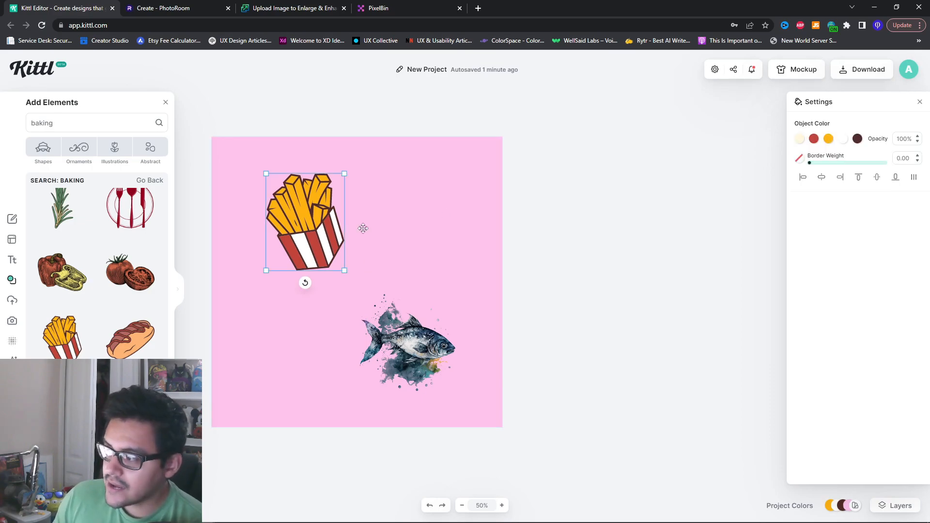
{"action": "left_click", "coordinate": [830, 138]}
{"action": "left_click", "coordinate": [687, 168]}
{"action": "left_click_drag", "start_coordinate": [702, 180], "coordinate": [679, 137]}
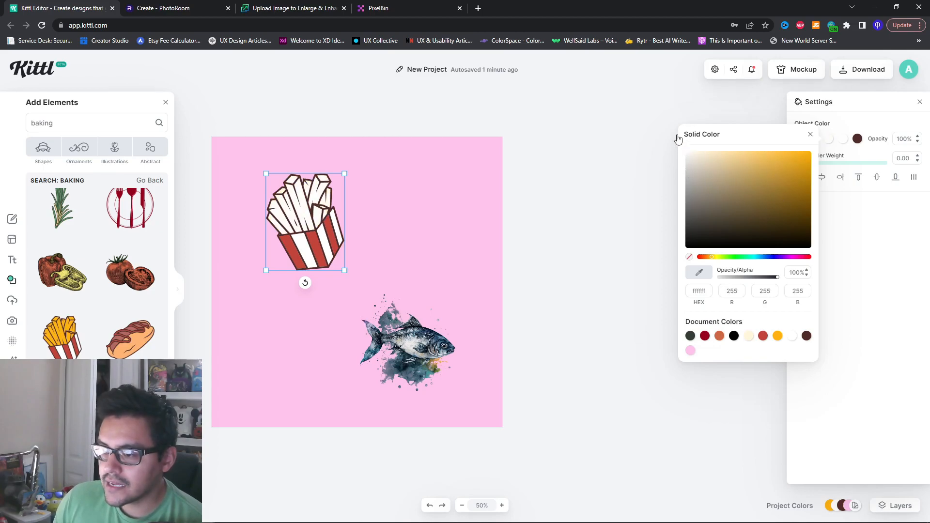
{"action": "left_click", "coordinate": [690, 258]}
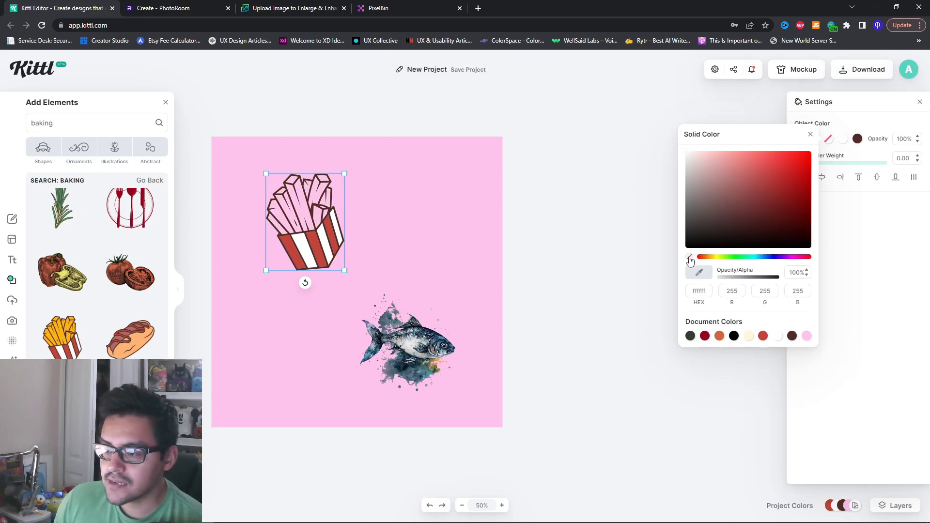
{"action": "left_click", "coordinate": [846, 237]}
Remove the red and white fills from the fries illustration's box
{"action": "left_click", "coordinate": [814, 139]}
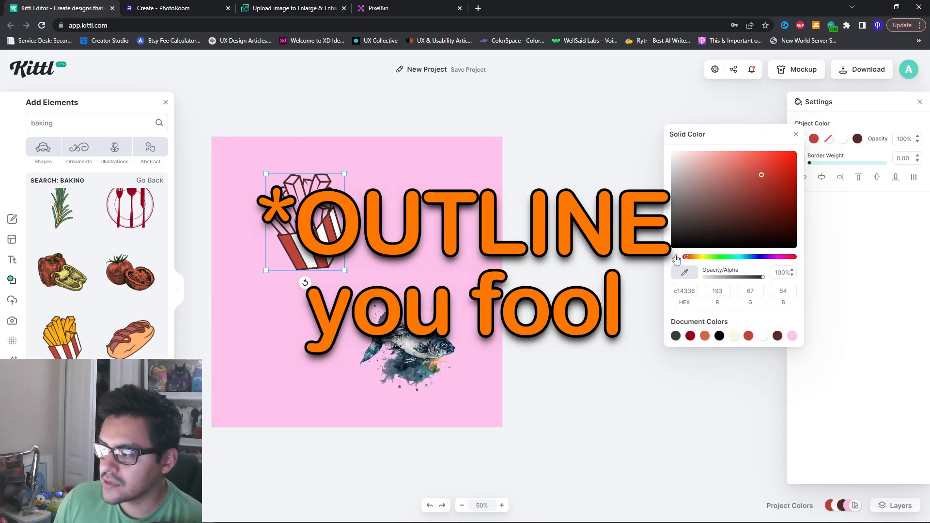
{"action": "left_click", "coordinate": [674, 259]}
{"action": "left_click", "coordinate": [864, 261]}
{"action": "left_click", "coordinate": [843, 139]}
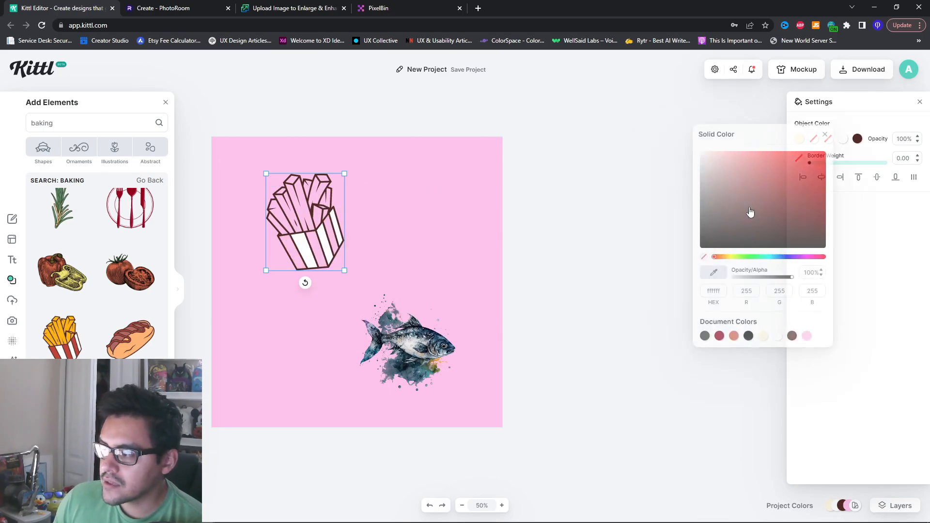
{"action": "left_click", "coordinate": [705, 259]}
{"action": "left_click", "coordinate": [892, 266]}
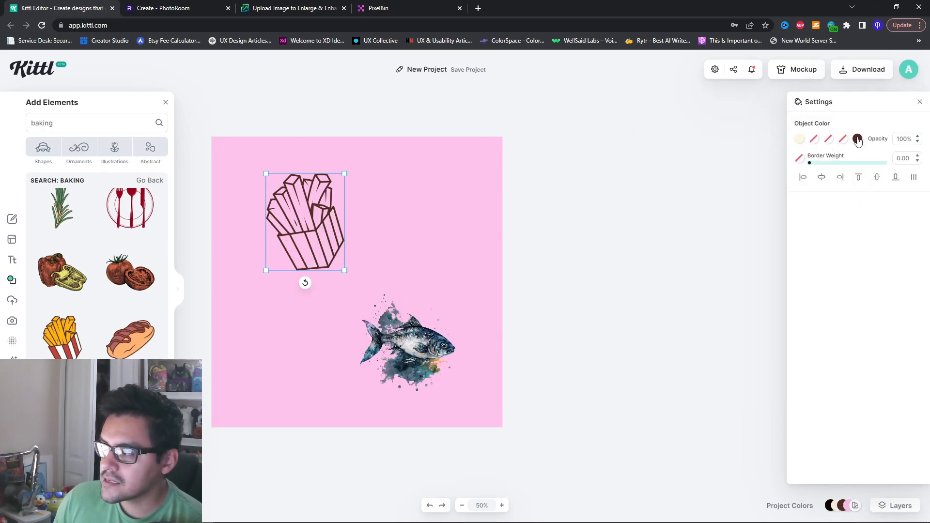
Change the fries illustration's dark brown outline color to black
{"action": "left_click", "coordinate": [858, 139]}
{"action": "left_click_drag", "start_coordinate": [752, 206], "coordinate": [699, 334]}
{"action": "left_click", "coordinate": [852, 365]}
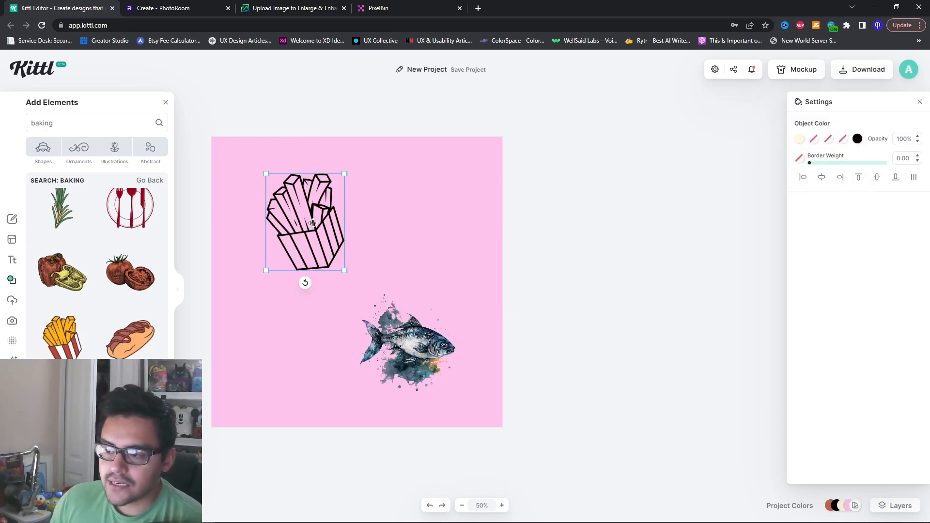
Enlarge the watercolor fish in the canvas's lower-right area and move the fries outline toward the upper-left corner
{"action": "left_click", "coordinate": [418, 344]}
{"action": "left_click_drag", "start_coordinate": [359, 294], "coordinate": [270, 205]}
{"action": "left_click_drag", "start_coordinate": [395, 310], "coordinate": [430, 336]}
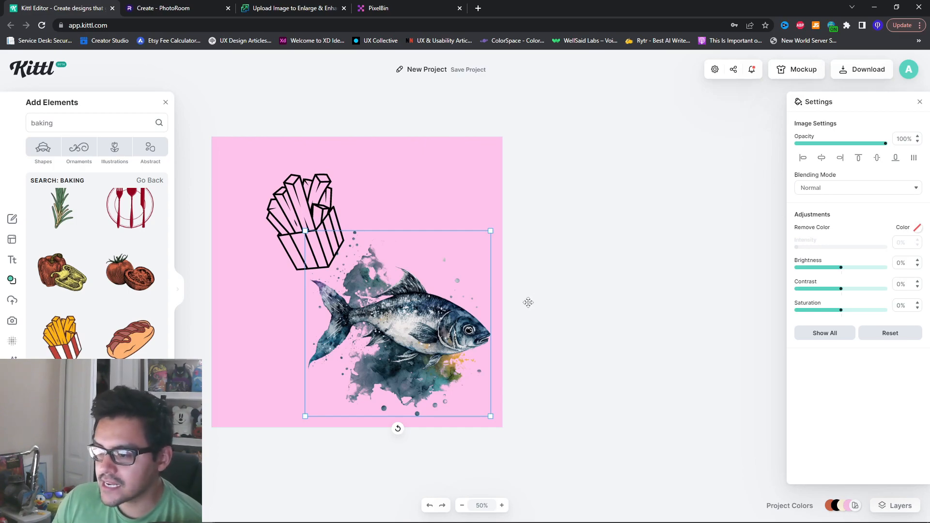
{"action": "left_click", "coordinate": [554, 216]}
{"action": "left_click_drag", "start_coordinate": [314, 224], "coordinate": [272, 207]}
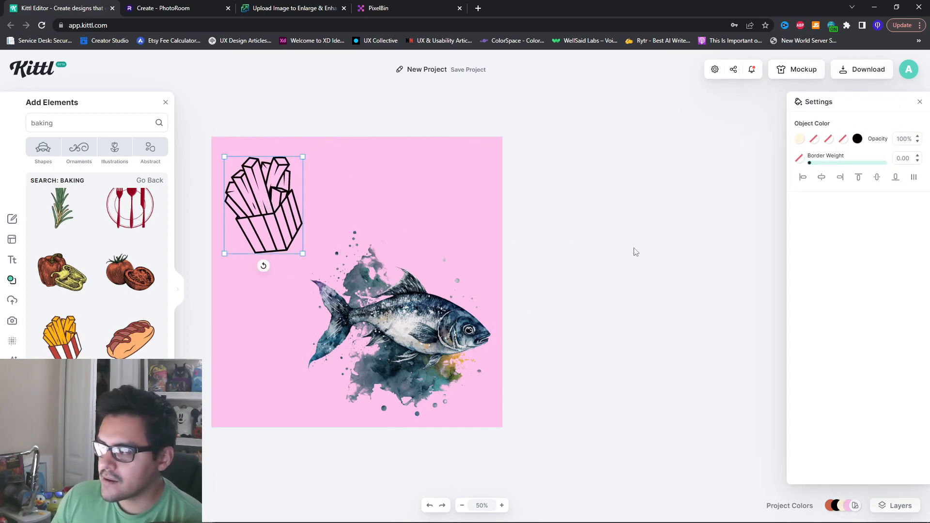
{"action": "left_click", "coordinate": [606, 243]}
Check the available download options for the design, including export size and file formats
{"action": "left_click", "coordinate": [452, 207]}
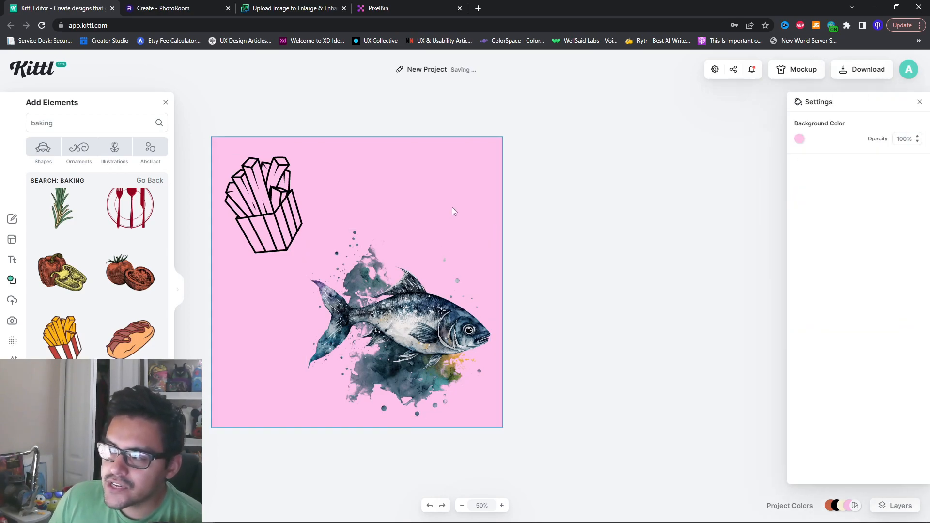
{"action": "left_click", "coordinate": [456, 304]}
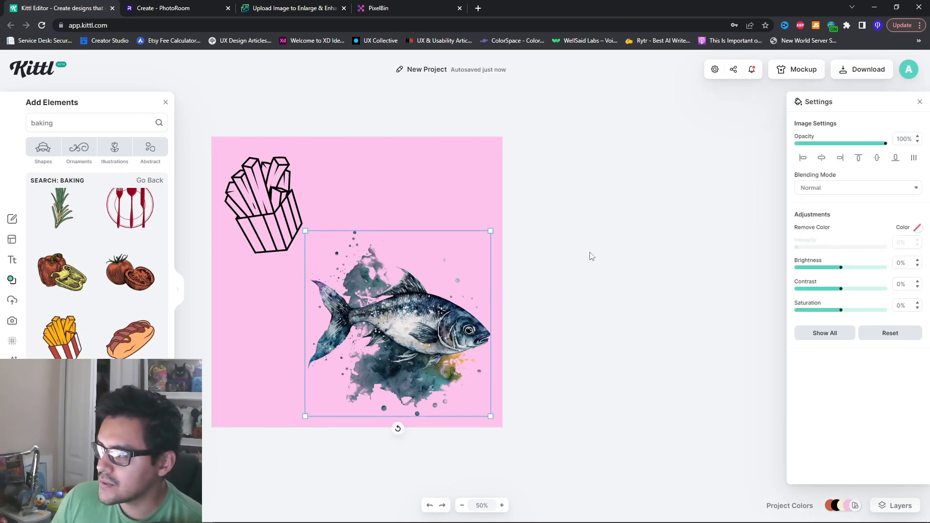
{"action": "left_click", "coordinate": [691, 177]}
{"action": "left_click", "coordinate": [852, 72]}
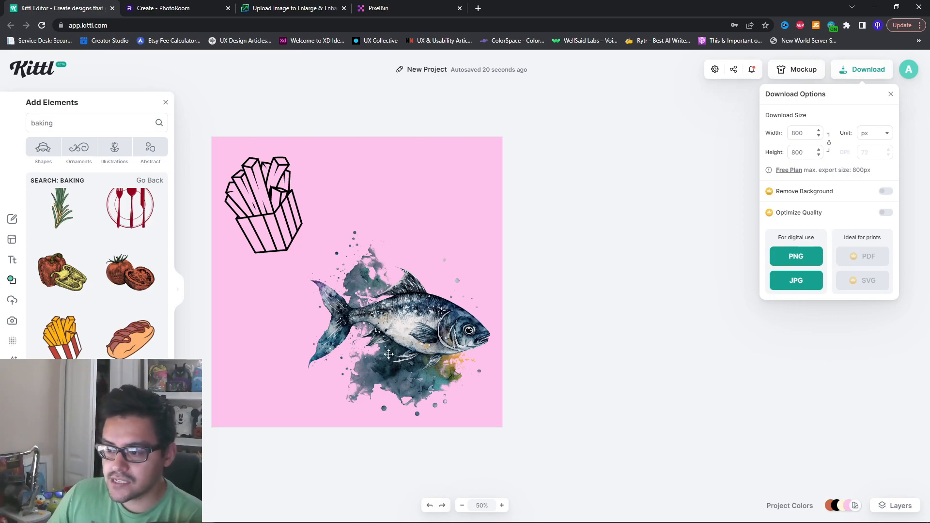
{"action": "left_click", "coordinate": [437, 336]}
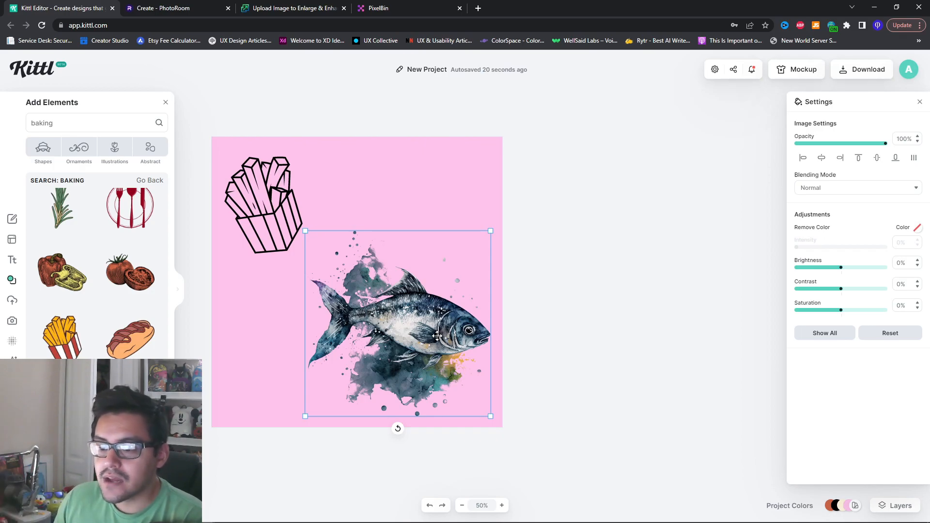
Add the whole line-art fish from the baking search results to the canvas's upper-right area and nudge the fries outline down slightly
{"action": "scroll", "coordinate": [117, 317], "scroll_direction": "down", "scroll_amount": 5}
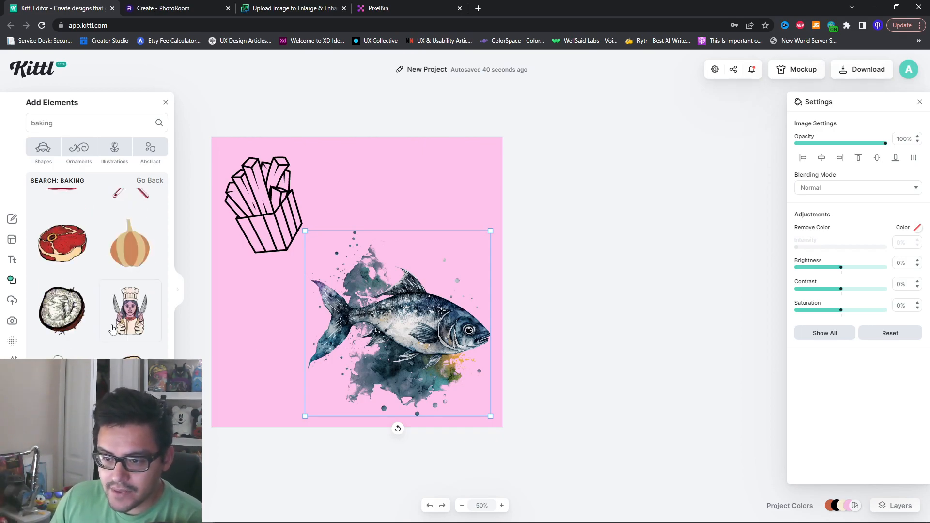
{"action": "scroll", "coordinate": [116, 317], "scroll_direction": "down", "scroll_amount": 6}
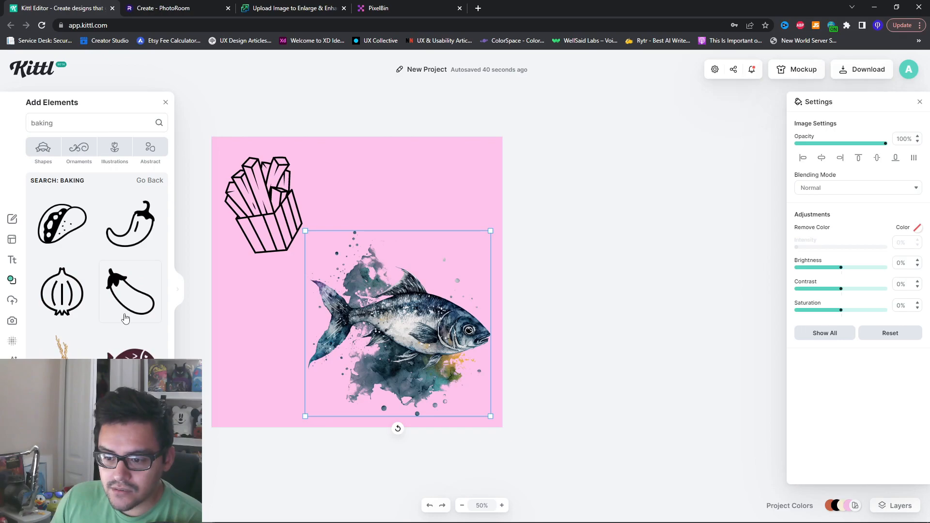
{"action": "scroll", "coordinate": [128, 323], "scroll_direction": "down", "scroll_amount": 6}
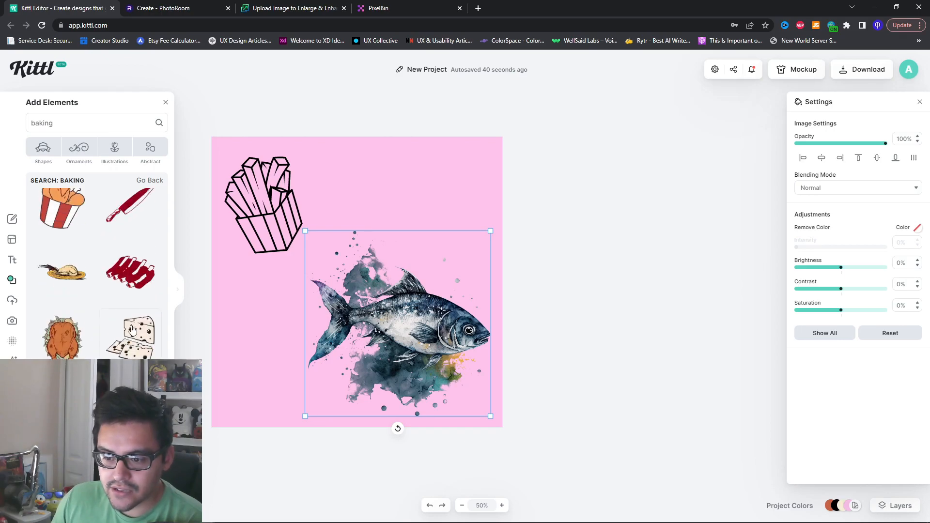
{"action": "scroll", "coordinate": [135, 337], "scroll_direction": "down", "scroll_amount": 8}
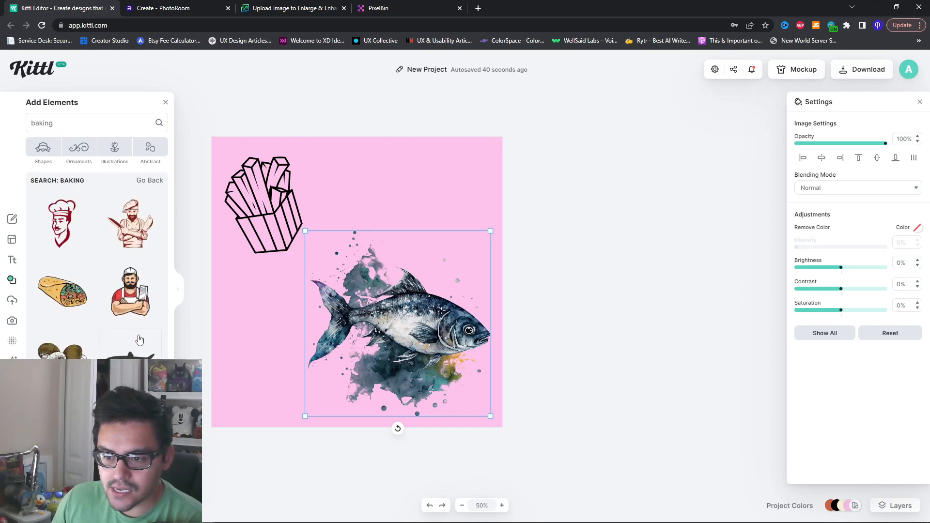
{"action": "left_click_drag", "start_coordinate": [62, 303], "coordinate": [418, 189]}
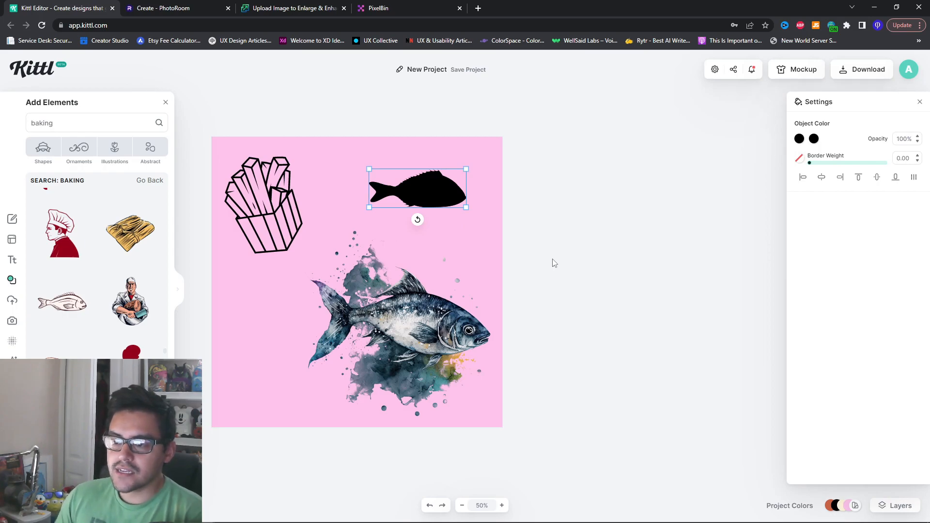
{"action": "mouse_move", "coordinate": [285, 227]}
{"action": "left_mouse_down"}
{"action": "mouse_move", "coordinate": [255, 267]}
{"action": "mouse_move", "coordinate": [271, 238]}
{"action": "mouse_move", "coordinate": [291, 240]}
{"action": "left_mouse_up"}
{"action": "left_click", "coordinate": [451, 205]}
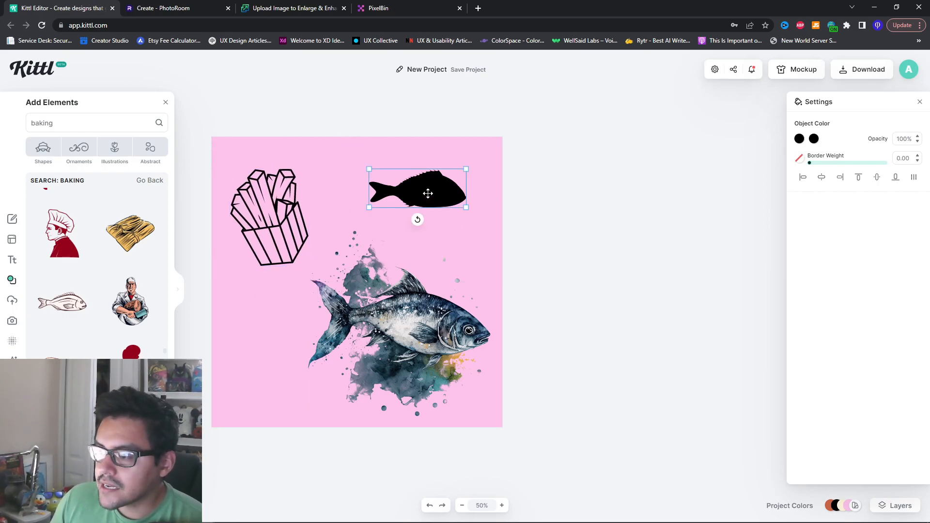
Delete the watercolor fish from the canvas and move the fries outline to the upper middle
{"action": "left_click", "coordinate": [486, 320]}
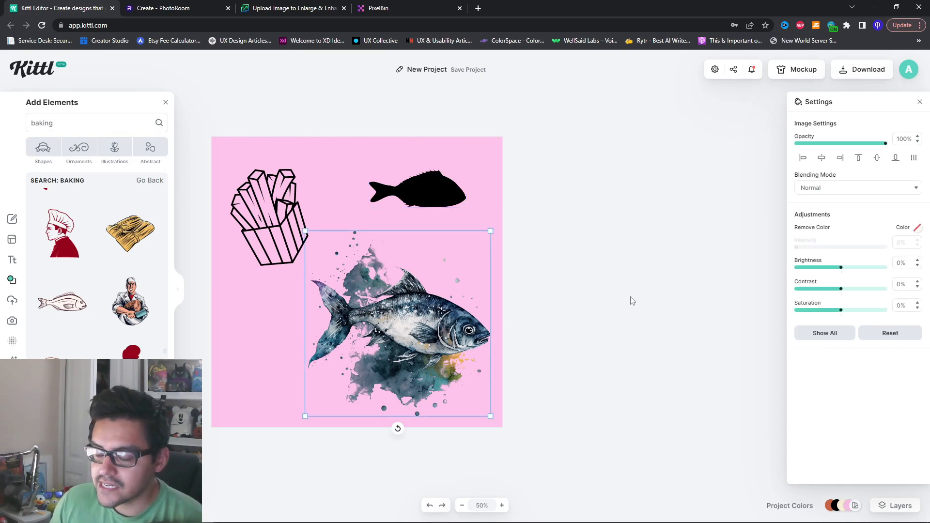
{"action": "left_click", "coordinate": [627, 305]}
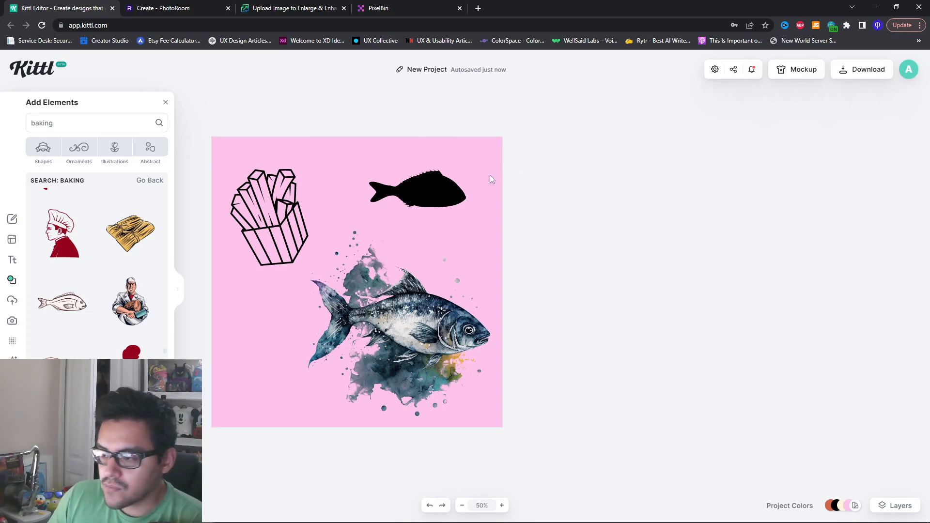
{"action": "left_click_drag", "start_coordinate": [420, 308], "coordinate": [415, 308]}
{"action": "left_click_drag", "start_coordinate": [285, 227], "coordinate": [272, 215]}
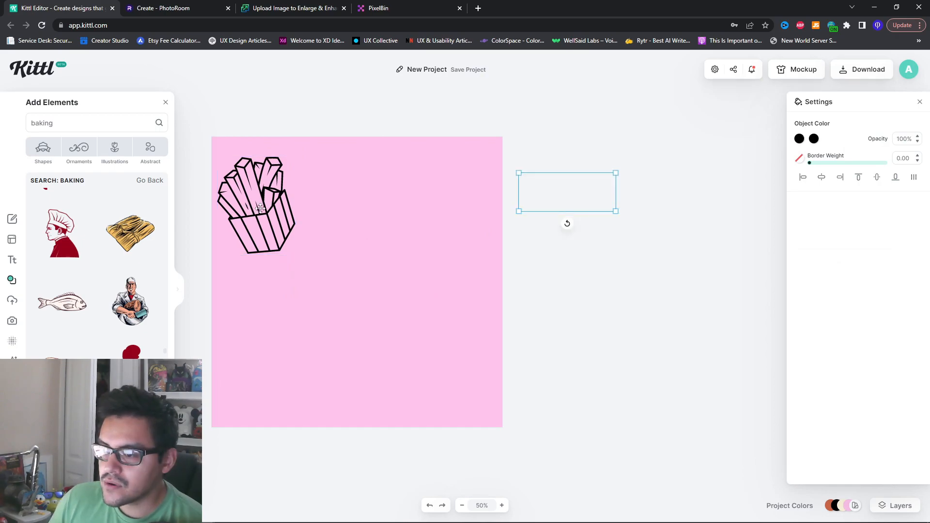
{"action": "left_click_drag", "start_coordinate": [260, 208], "coordinate": [354, 209]}
Move the black fish to the lower half of the canvas and enlarge it to span most of the canvas width
{"action": "left_click_drag", "start_coordinate": [543, 201], "coordinate": [307, 368]}
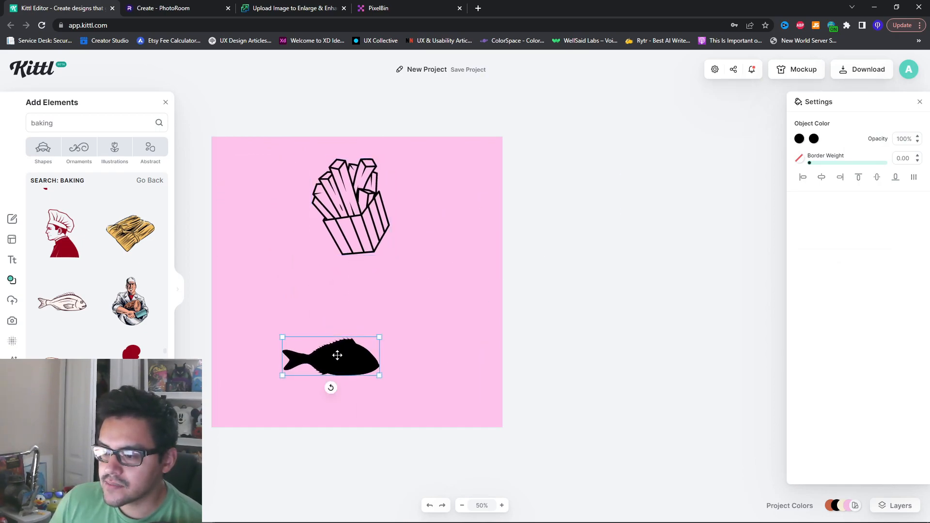
{"action": "left_click_drag", "start_coordinate": [379, 338], "coordinate": [537, 274]}
{"action": "left_click_drag", "start_coordinate": [432, 327], "coordinate": [381, 362]}
Enlarge the fries outline and position it directly above the black fish
{"action": "left_click", "coordinate": [386, 206]}
{"action": "left_click_drag", "start_coordinate": [314, 259], "coordinate": [235, 293]}
{"action": "left_click_drag", "start_coordinate": [352, 250], "coordinate": [345, 240]}
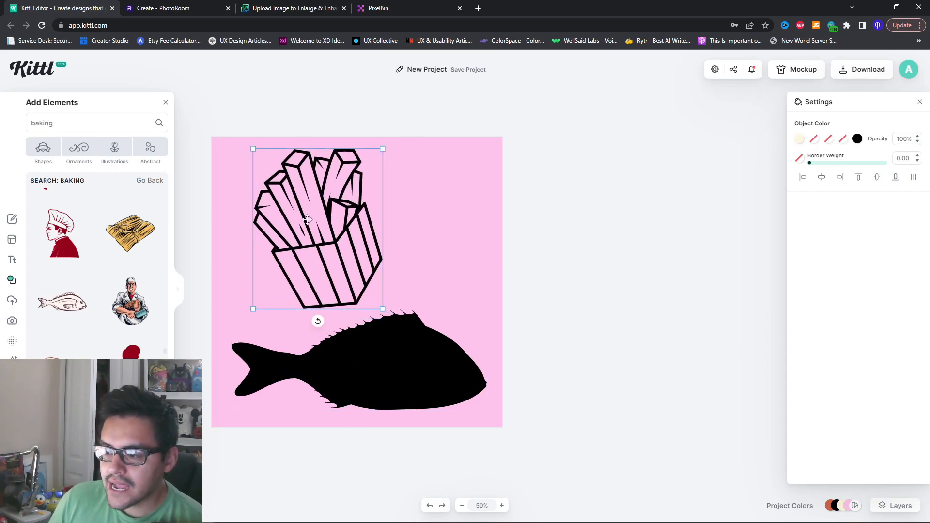
Change the canvas background color from pink to white
{"action": "left_click", "coordinate": [464, 192]}
{"action": "left_click", "coordinate": [799, 139]}
{"action": "left_click_drag", "start_coordinate": [619, 120], "coordinate": [598, 119]}
{"action": "left_click", "coordinate": [598, 119]}
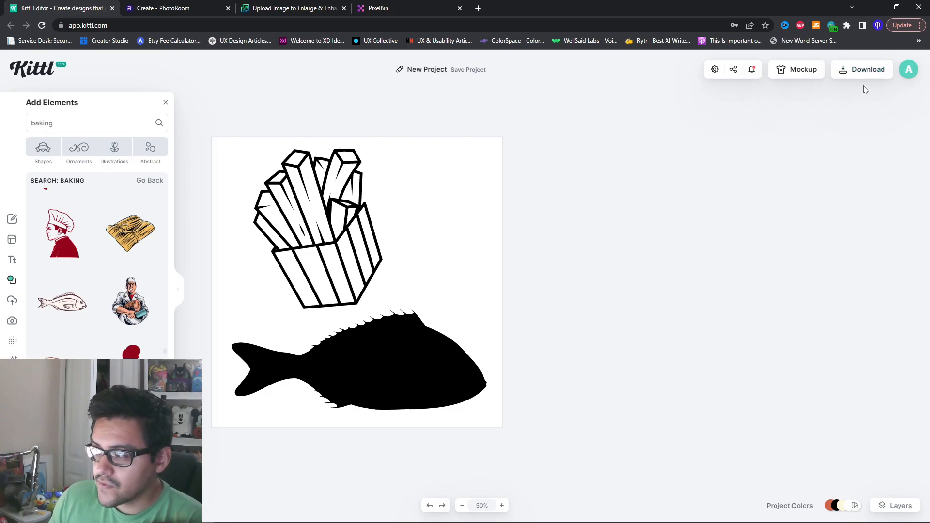
Download the black-and-white design as a PNG and dismiss the crediting notice
{"action": "left_click", "coordinate": [867, 78]}
{"action": "left_click", "coordinate": [799, 253]}
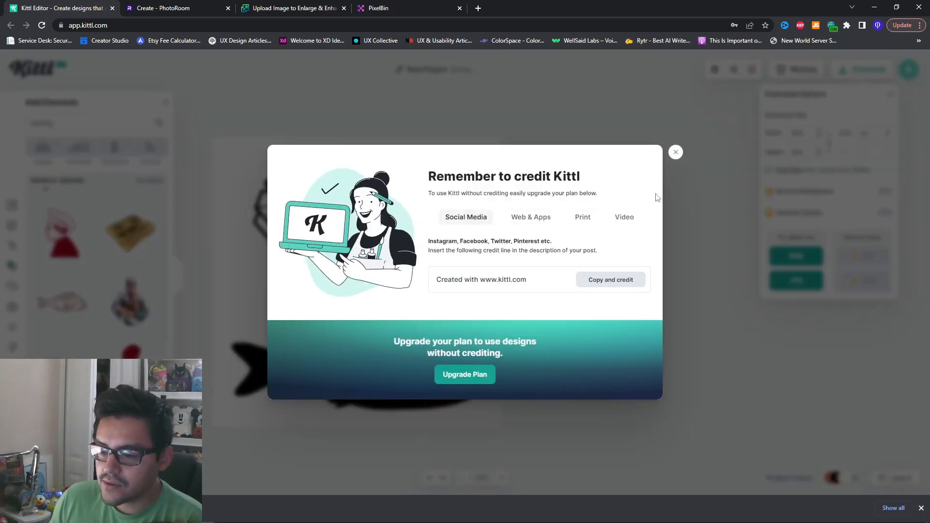
{"action": "left_click", "coordinate": [676, 153]}
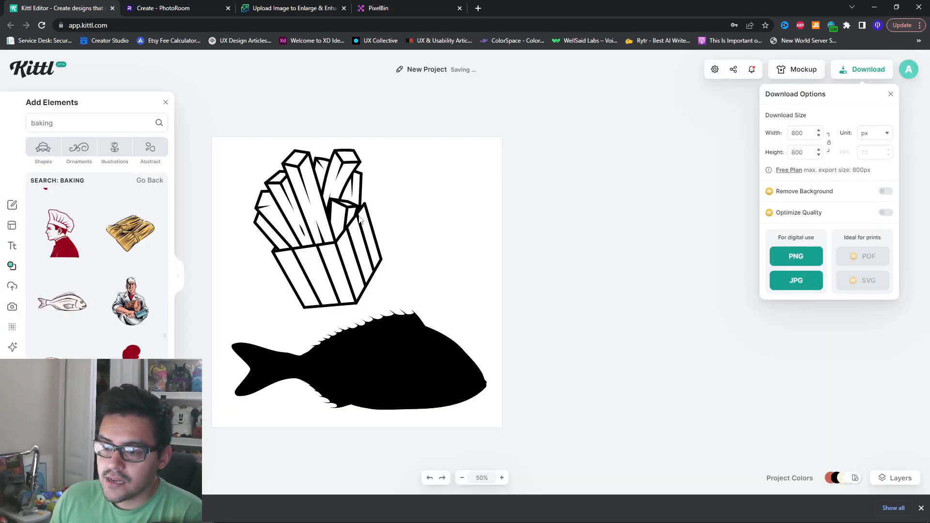
Recolor the fish's body fill to red (f03c3c)
{"action": "left_click", "coordinate": [386, 350]}
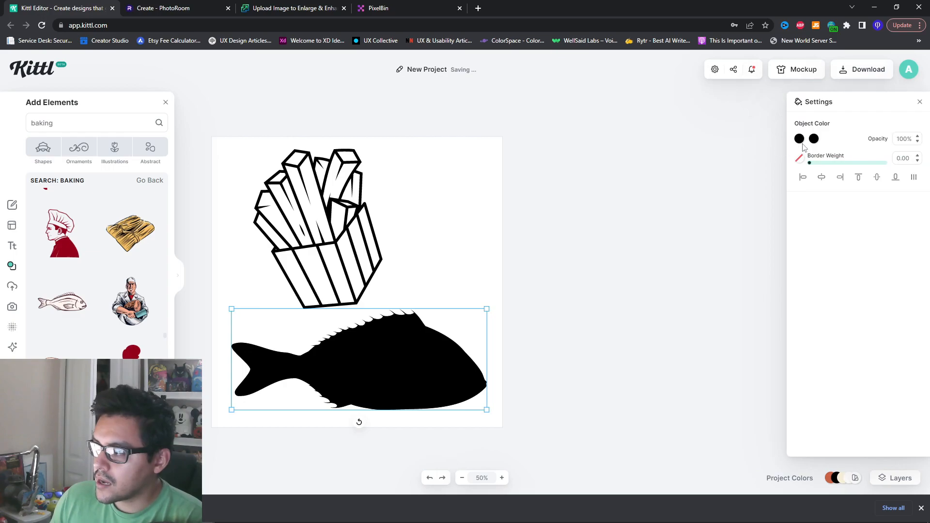
{"action": "left_click", "coordinate": [800, 139]}
{"action": "left_click", "coordinate": [751, 157]}
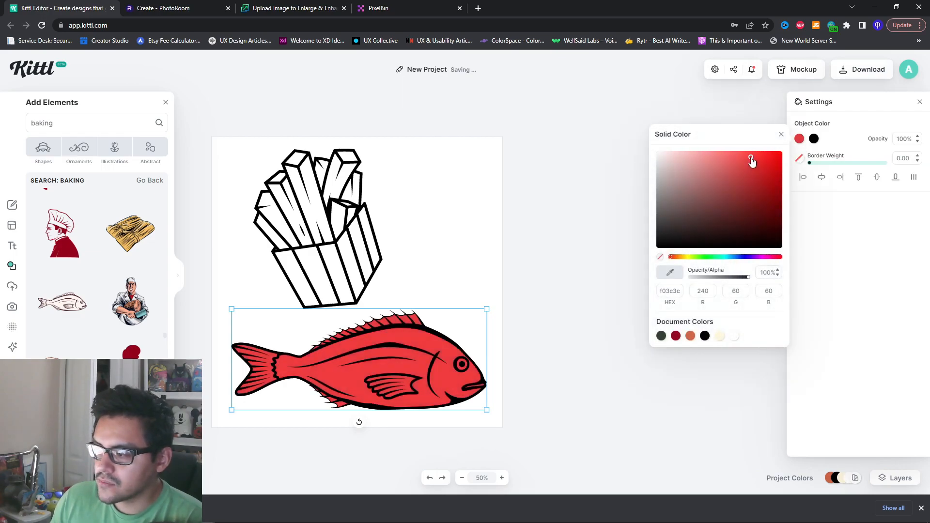
{"action": "left_click", "coordinate": [854, 151]}
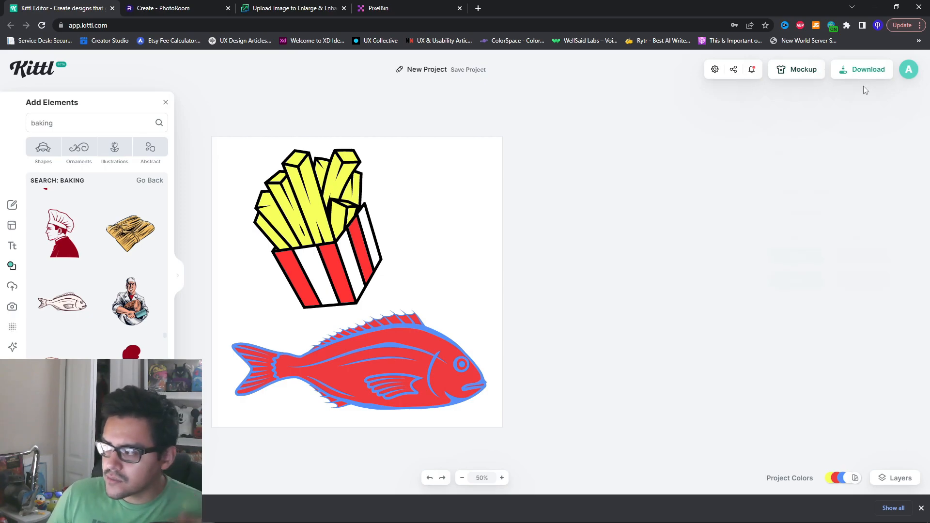
Download the colored version of the design as a PNG and dismiss the crediting notice
{"action": "left_click", "coordinate": [863, 72]}
{"action": "left_click", "coordinate": [797, 256]}
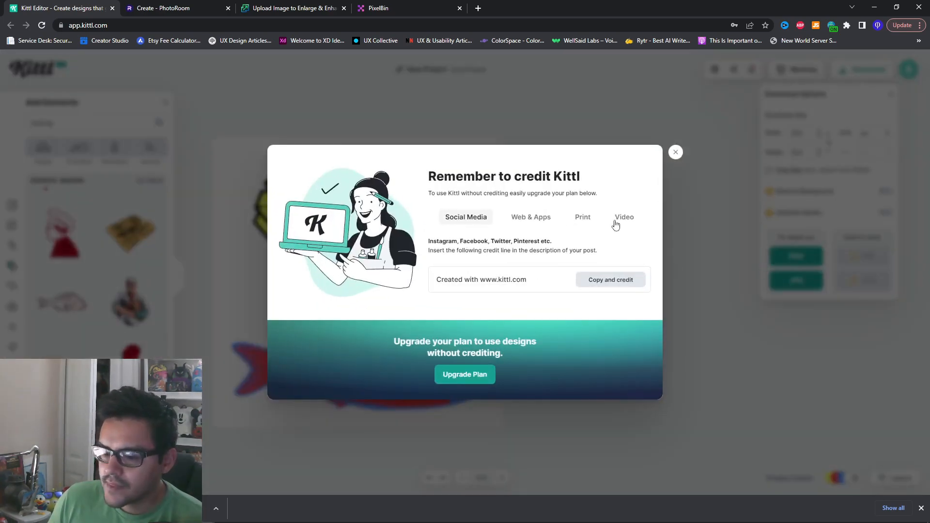
{"action": "left_click", "coordinate": [675, 153]}
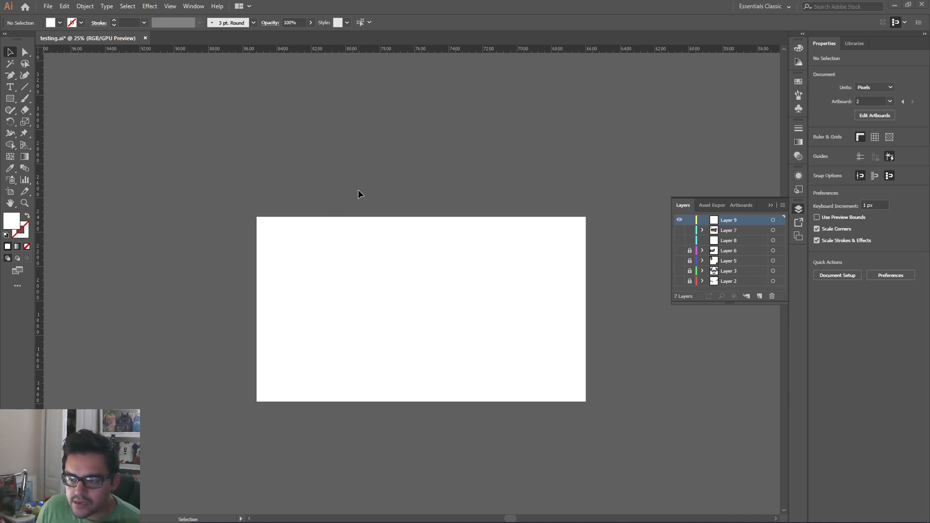
Bring both exported PNGs into Illustrator beside the artboard and separate them, placing the black-and-white version above the colored one
{"action": "scroll", "coordinate": [436, 155], "scroll_direction": "left", "scroll_amount": 5}
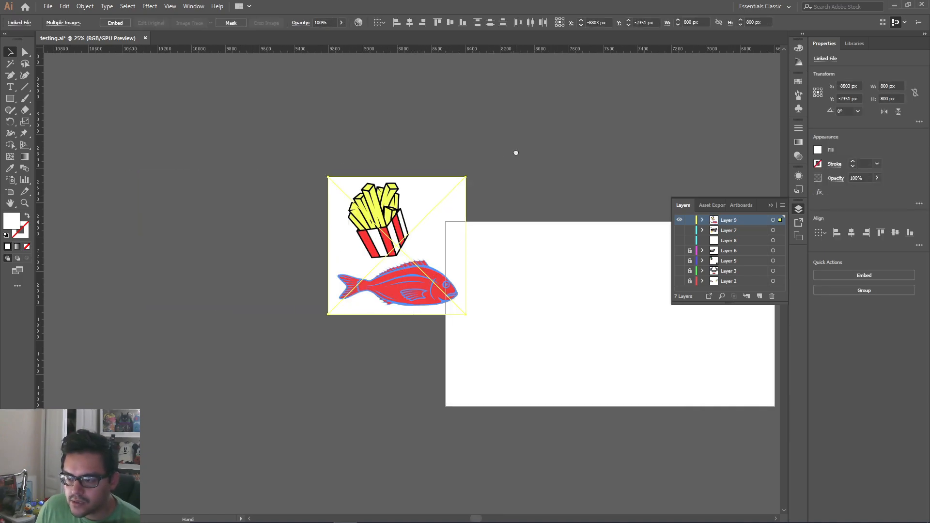
{"action": "left_click_drag", "start_coordinate": [406, 208], "coordinate": [363, 119]}
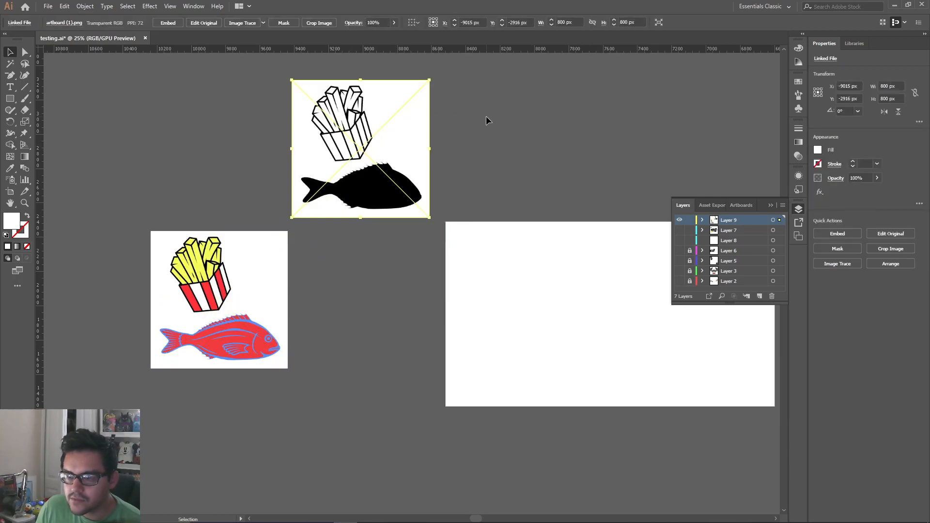
{"action": "scroll", "coordinate": [397, 228], "scroll_direction": "up", "scroll_amount": 2}
{"action": "scroll", "coordinate": [397, 228], "scroll_direction": "left", "scroll_amount": 1}
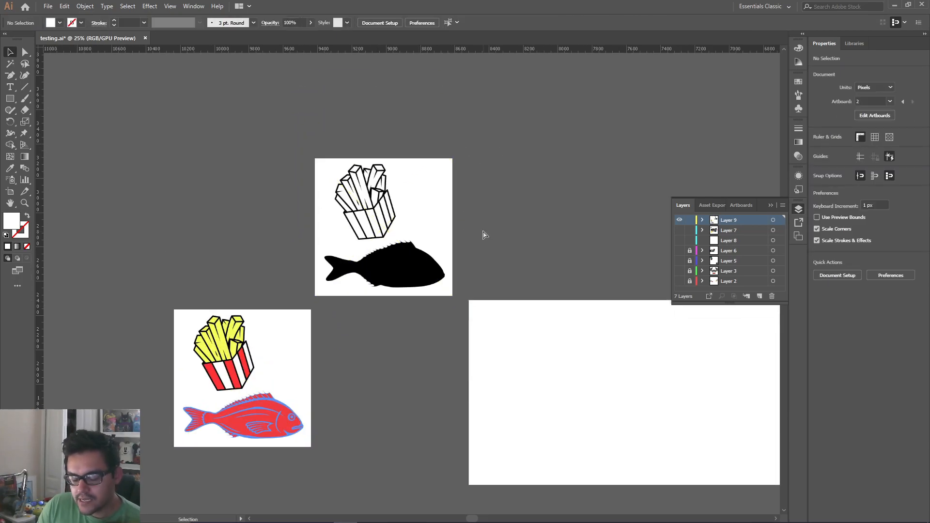
{"action": "key", "text": "ctrl+equal"}
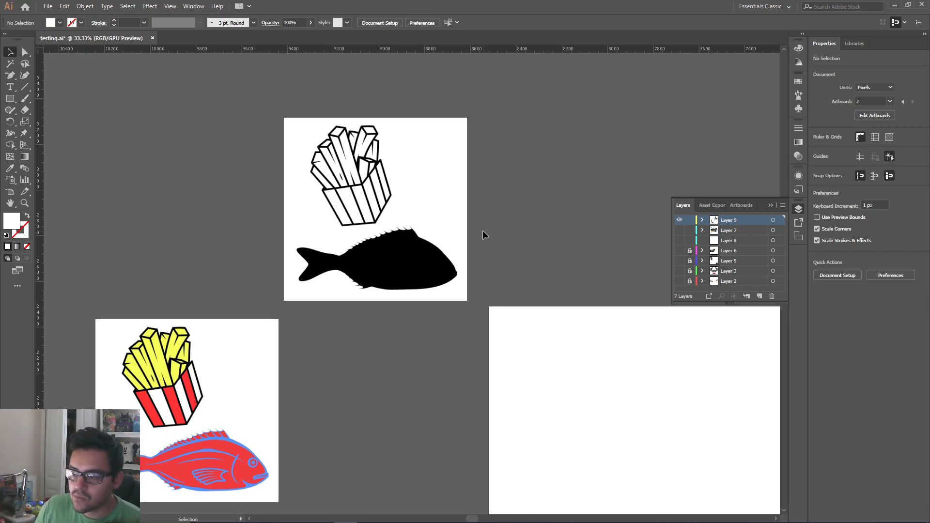
Image Trace the black-and-white fries-and-fish image with the Silhouettes preset
{"action": "left_click", "coordinate": [435, 221]}
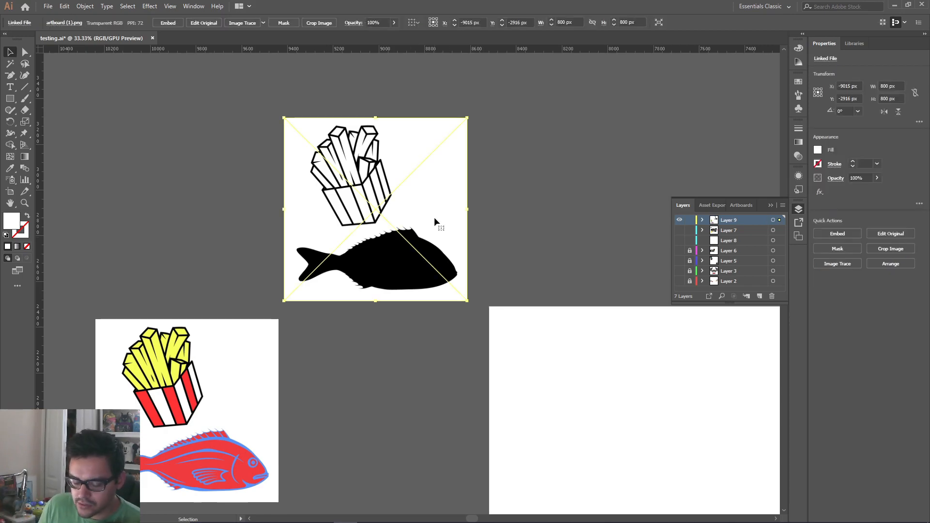
{"action": "key", "text": "ctrl+equal"}
{"action": "key", "text": "ctrl+equal"}
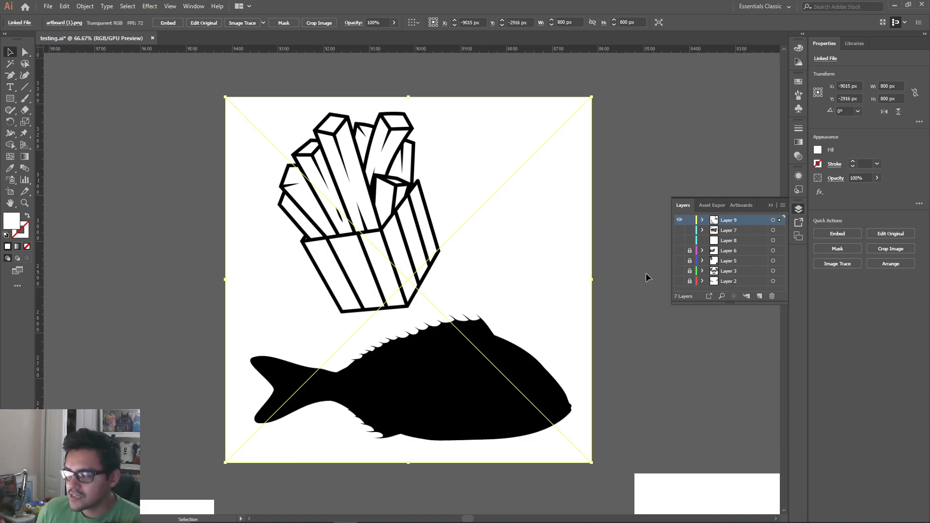
{"action": "left_click", "coordinate": [843, 268]}
{"action": "left_click", "coordinate": [856, 385]}
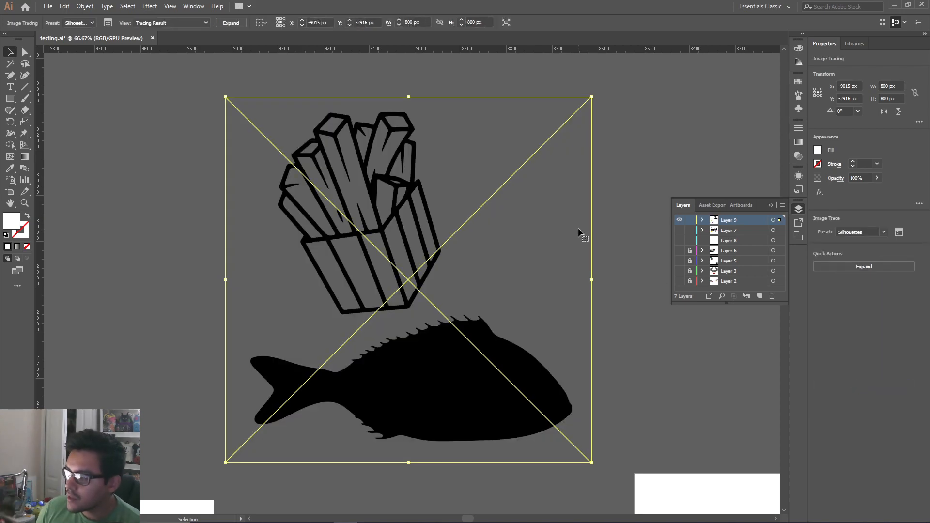
Open the advanced trace settings and set Paths to 93%, Corners to 85% and Noise to 23 px
{"action": "left_click", "coordinate": [900, 233]}
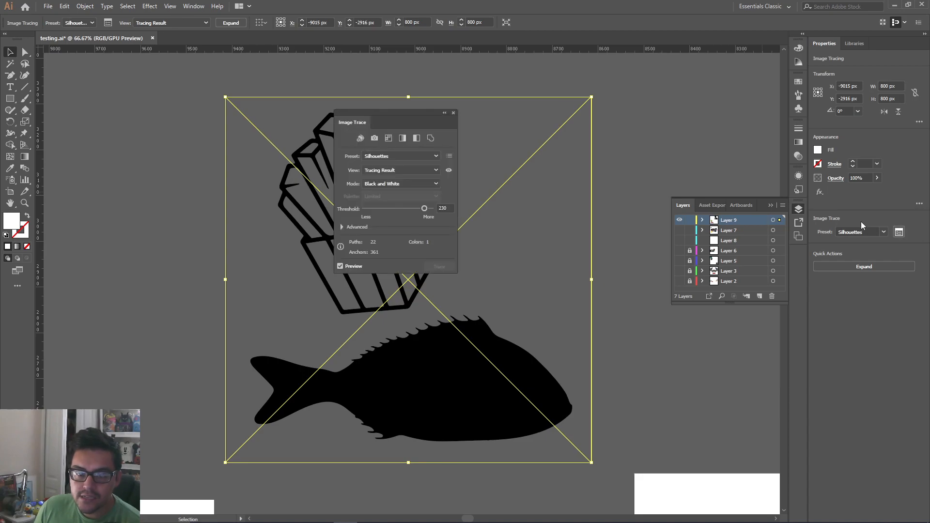
{"action": "left_click", "coordinate": [341, 227]}
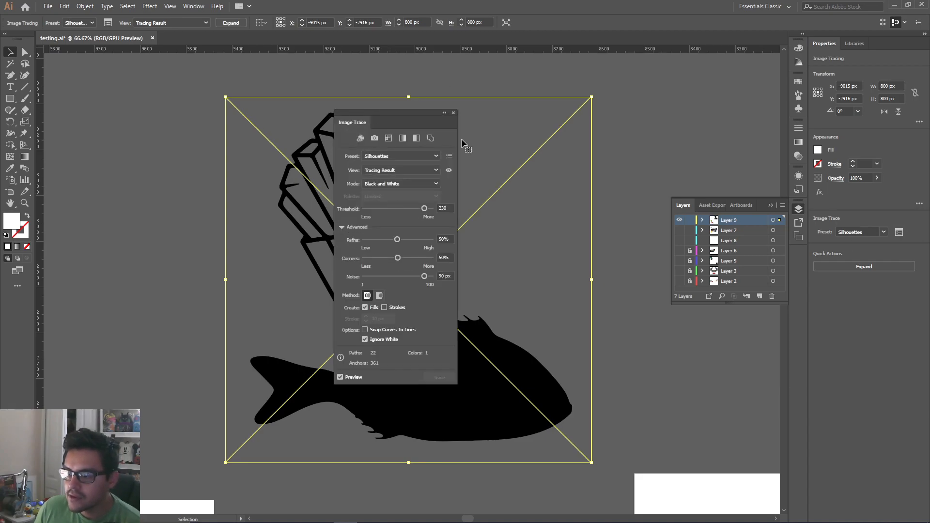
{"action": "mouse_move", "coordinate": [424, 118]}
{"action": "left_mouse_down"}
{"action": "mouse_move", "coordinate": [153, 138]}
{"action": "mouse_move", "coordinate": [164, 135]}
{"action": "left_mouse_up"}
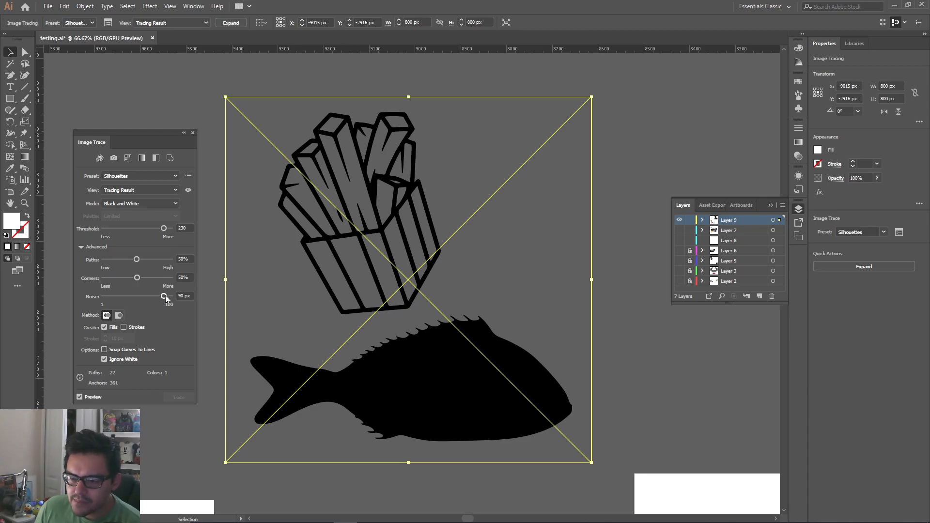
{"action": "left_click_drag", "start_coordinate": [163, 296], "coordinate": [118, 298]}
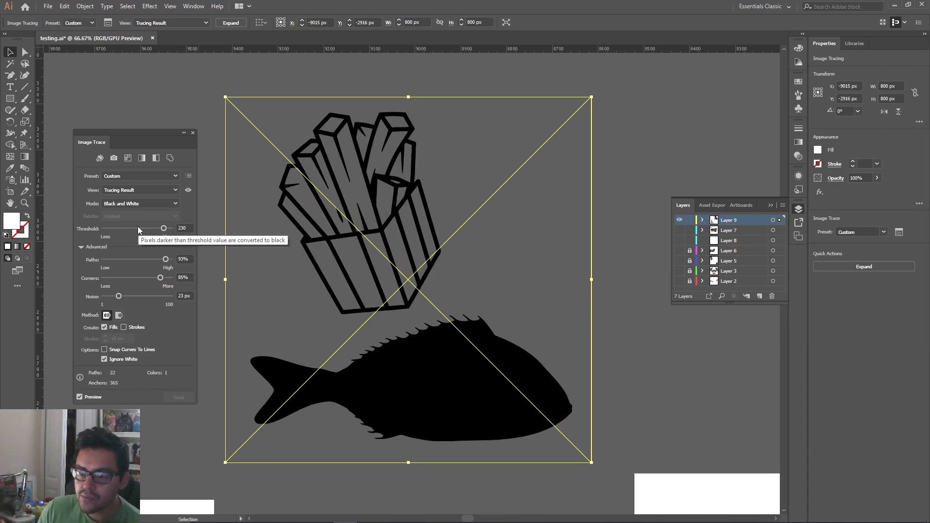
Try different trace thresholds, settle on 180 and close the trace settings
{"action": "left_click", "coordinate": [118, 229]}
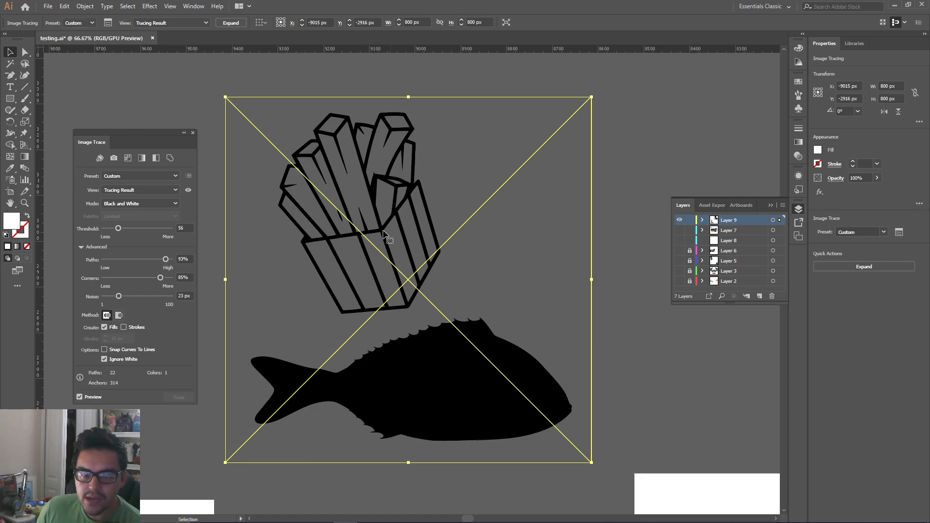
{"action": "left_click", "coordinate": [167, 228]}
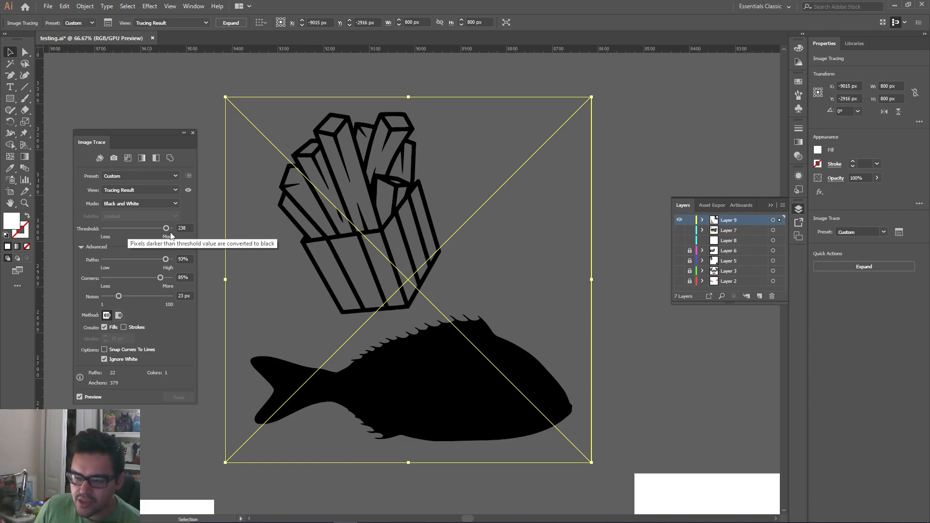
{"action": "left_click", "coordinate": [150, 228]}
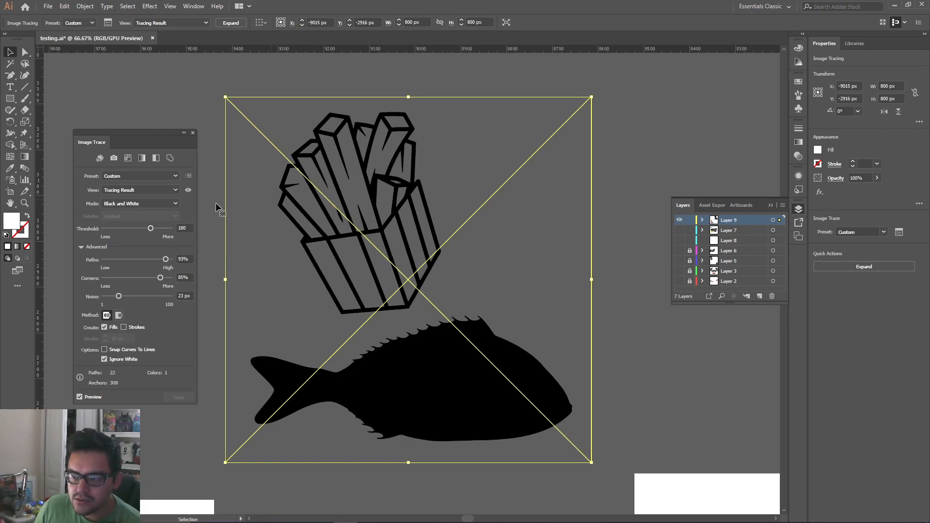
{"action": "left_click", "coordinate": [193, 133]}
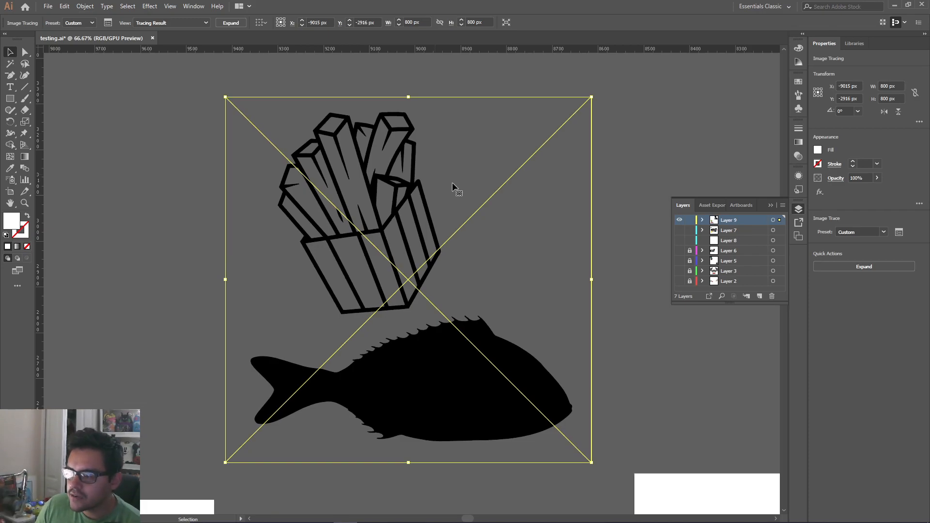
Expand the silhouette tracing into vector paths and ungroup them
{"action": "left_click", "coordinate": [862, 268]}
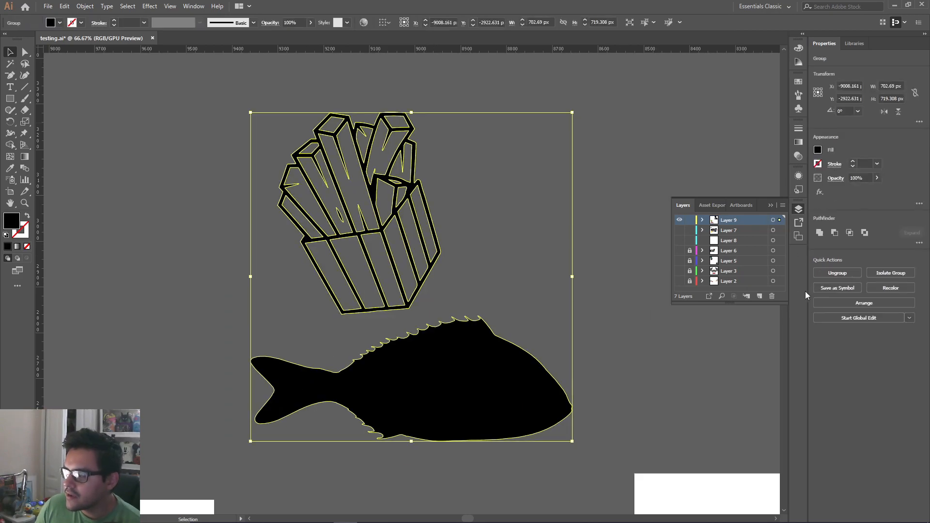
{"action": "left_click", "coordinate": [837, 273]}
{"action": "left_click", "coordinate": [490, 259]}
Move the traced fries and fish independently to separate them from each other
{"action": "left_click_drag", "start_coordinate": [257, 191], "coordinate": [207, 179]}
{"action": "left_click", "coordinate": [354, 298]}
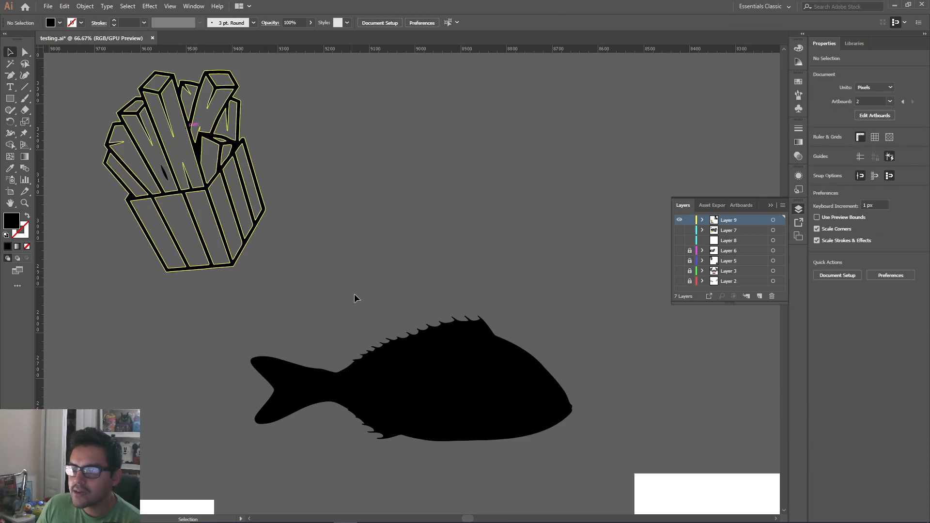
{"action": "left_click_drag", "start_coordinate": [463, 380], "coordinate": [501, 344]}
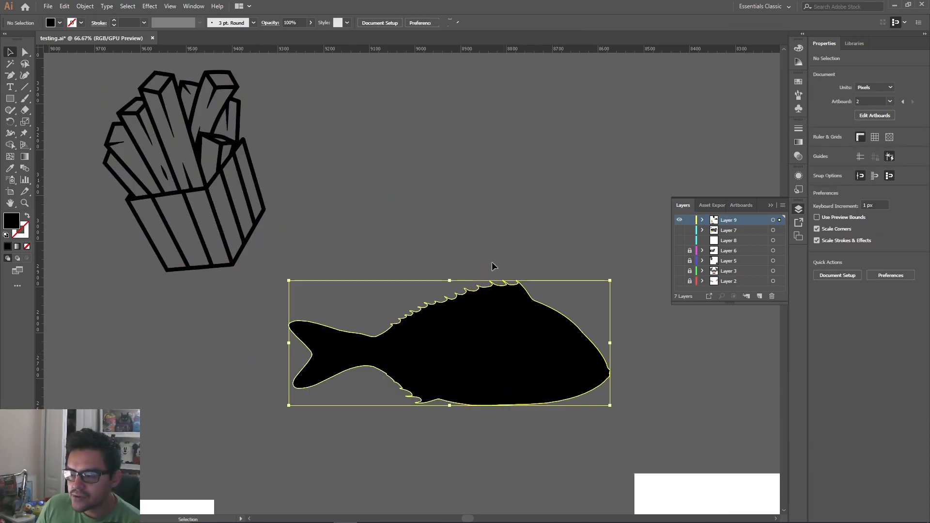
{"action": "left_click_drag", "start_coordinate": [422, 301], "coordinate": [442, 167]}
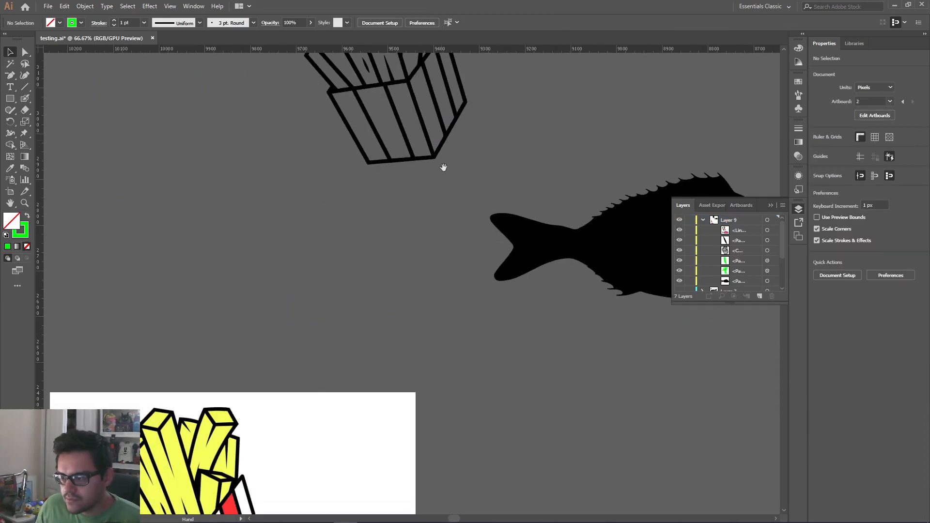
{"action": "mouse_move", "coordinate": [361, 392]}
{"action": "left_mouse_down"}
{"action": "mouse_move", "coordinate": [447, 226]}
{"action": "mouse_move", "coordinate": [436, 174]}
{"action": "left_mouse_up"}
Try tracing the colored fries-and-fish image with the 3 Colors preset, and undo it
{"action": "left_click", "coordinate": [436, 174]}
{"action": "left_click", "coordinate": [843, 266]}
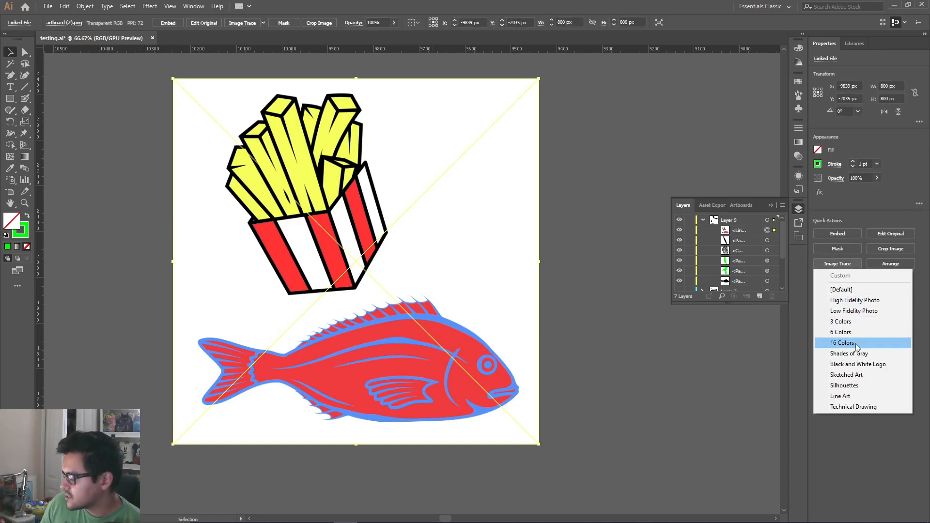
{"action": "left_click", "coordinate": [852, 321]}
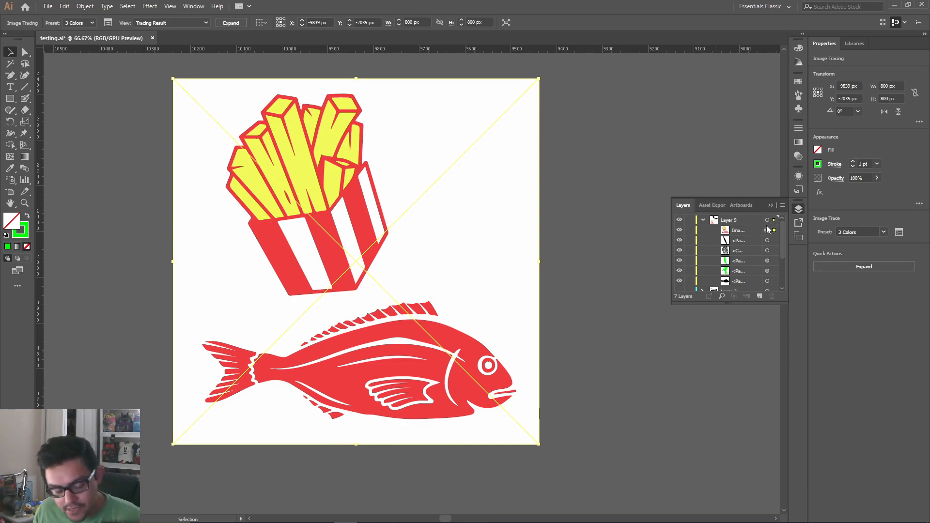
{"action": "key", "text": "ctrl+z"}
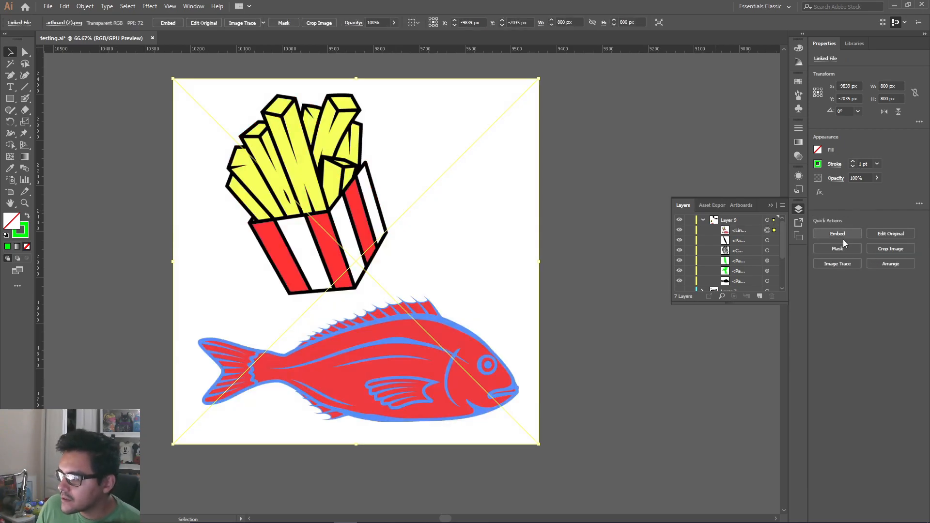
Trace the colored fries-and-fish image with the 6 Colors preset and expand the result into paths
{"action": "left_click", "coordinate": [838, 263]}
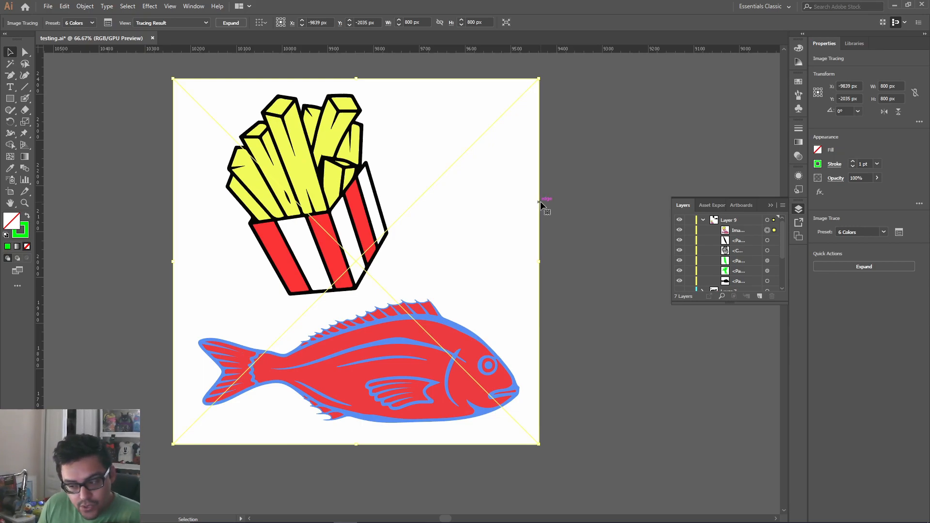
{"action": "left_click", "coordinate": [866, 268]}
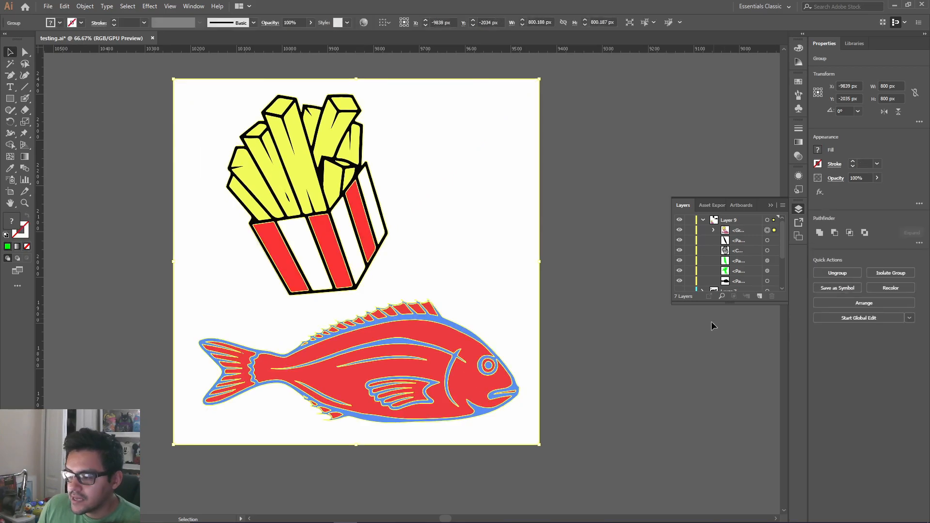
{"action": "left_click", "coordinate": [625, 348]}
Ungroup the expanded colored artwork and delete its white background shape
{"action": "left_click", "coordinate": [522, 265]}
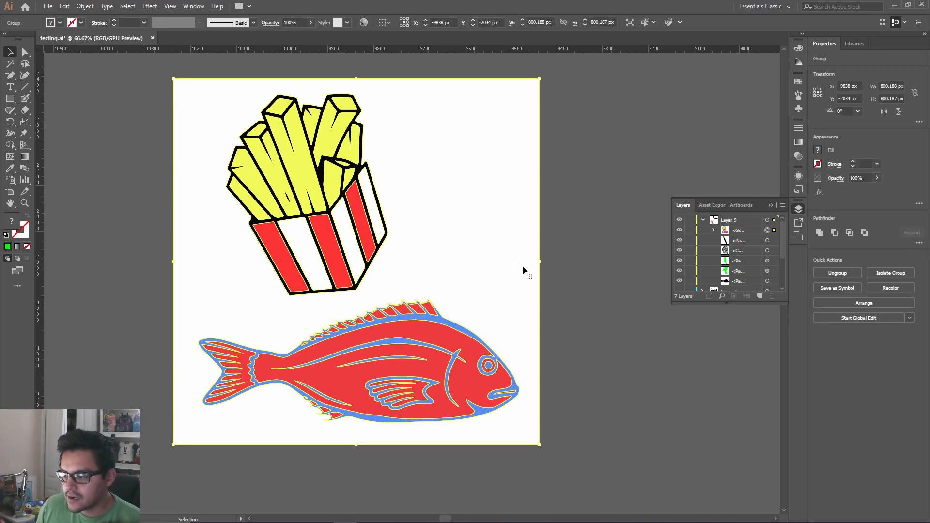
{"action": "left_click", "coordinate": [827, 274]}
{"action": "left_click", "coordinate": [631, 307]}
{"action": "left_click", "coordinate": [512, 280]}
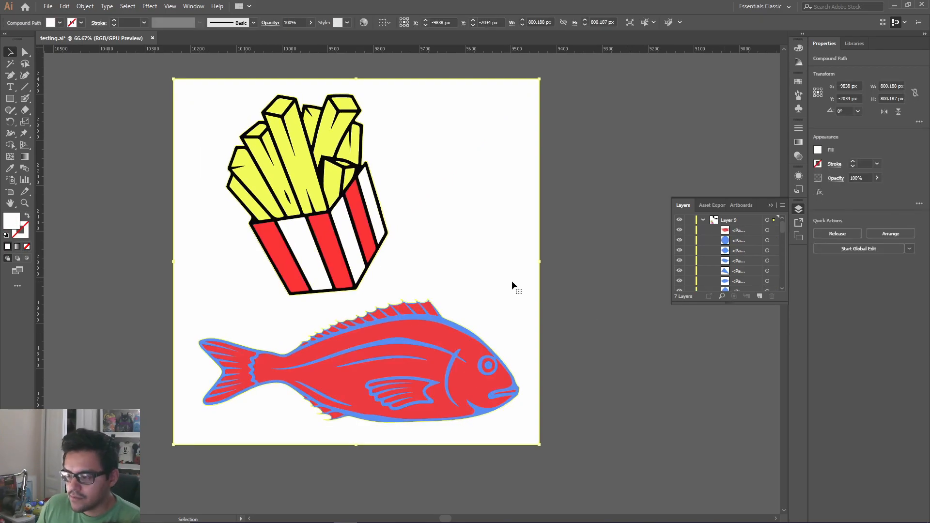
{"action": "key", "text": "Delete"}
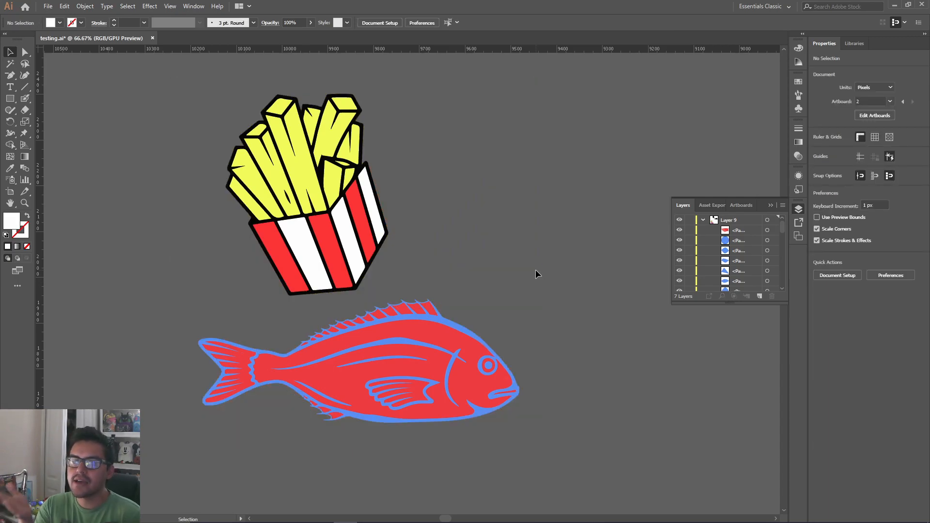
Recolor the traced fish's body fill to bright green
{"action": "left_click_drag", "start_coordinate": [487, 315], "coordinate": [342, 414]}
{"action": "left_click", "coordinate": [492, 244]}
{"action": "left_click", "coordinate": [476, 401]}
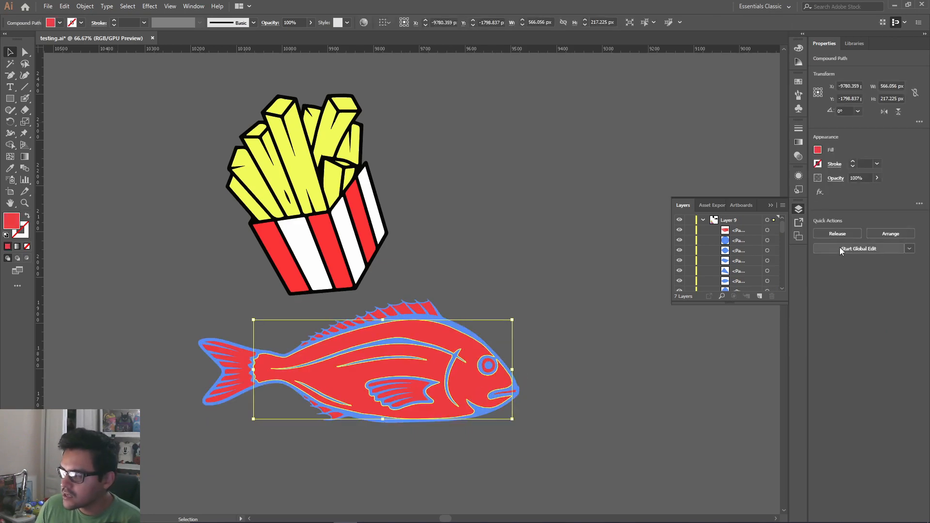
{"action": "left_click", "coordinate": [818, 149]}
{"action": "left_click", "coordinate": [753, 185]}
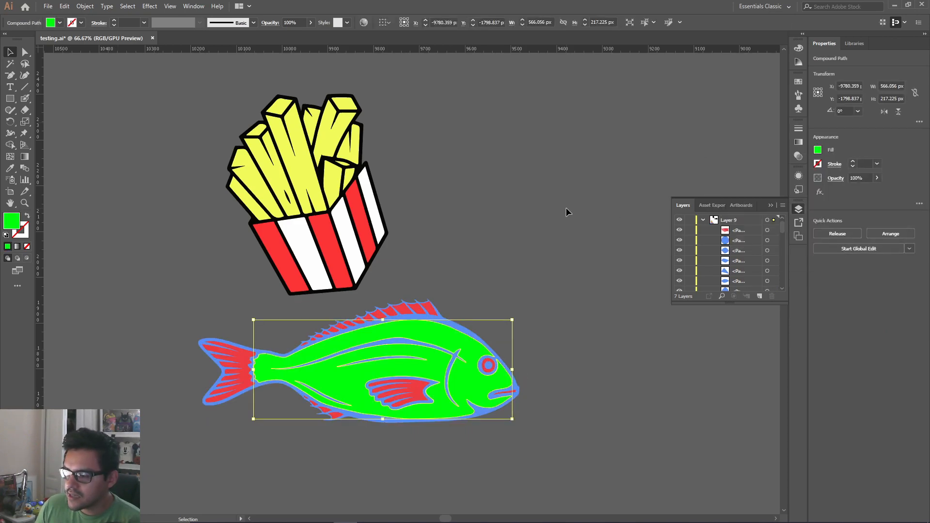
{"action": "left_click", "coordinate": [577, 214]}
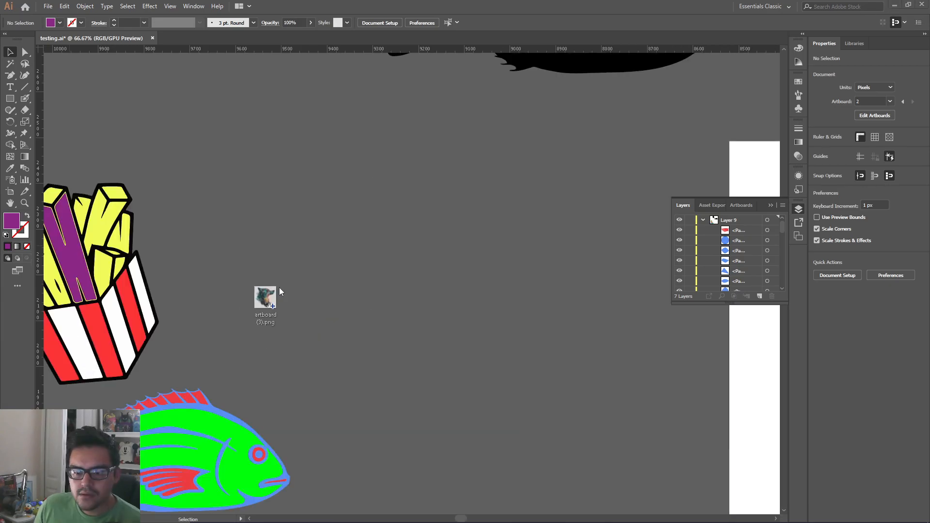
Bring the wolf PNG into the document and position it beside the traced fries and fish
{"action": "left_click_drag", "start_coordinate": [280, 287], "coordinate": [416, 281]}
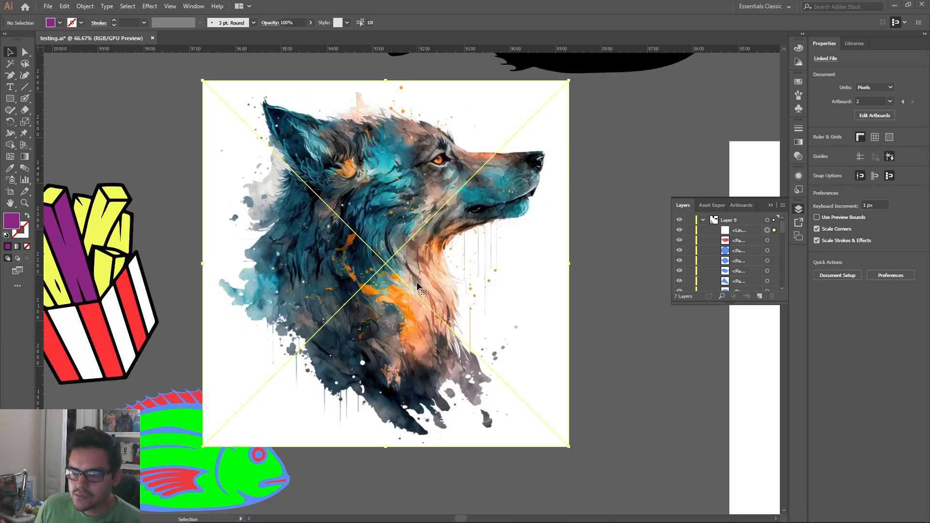
{"action": "left_click_drag", "start_coordinate": [527, 271], "coordinate": [596, 322]}
{"action": "mouse_move", "coordinate": [556, 286]}
{"action": "left_mouse_down"}
{"action": "mouse_move", "coordinate": [593, 274]}
{"action": "mouse_move", "coordinate": [567, 272]}
{"action": "left_mouse_up"}
{"action": "left_click_drag", "start_coordinate": [417, 291], "coordinate": [445, 282]}
{"action": "left_click", "coordinate": [225, 239]}
{"action": "left_click", "coordinate": [556, 301]}
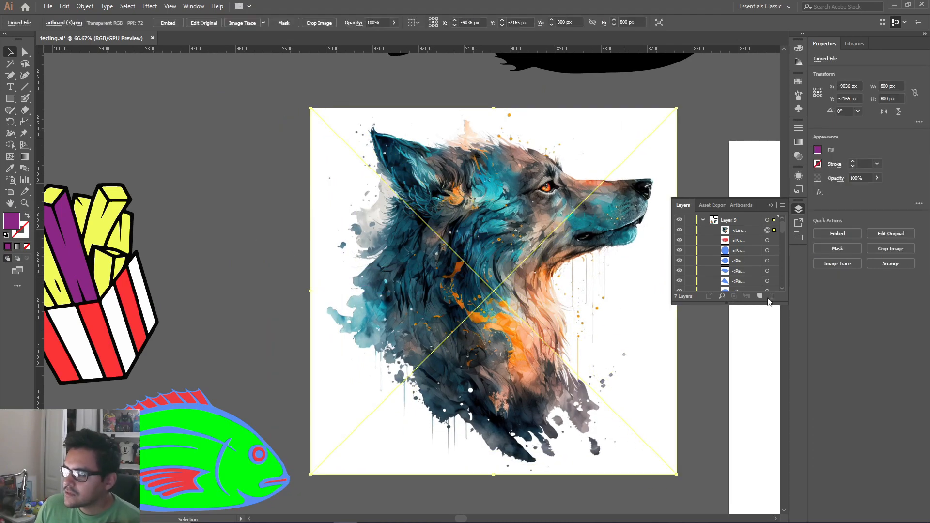
Try tracing the wolf image with the 3 Colors preset, and undo it
{"action": "left_click", "coordinate": [838, 265]}
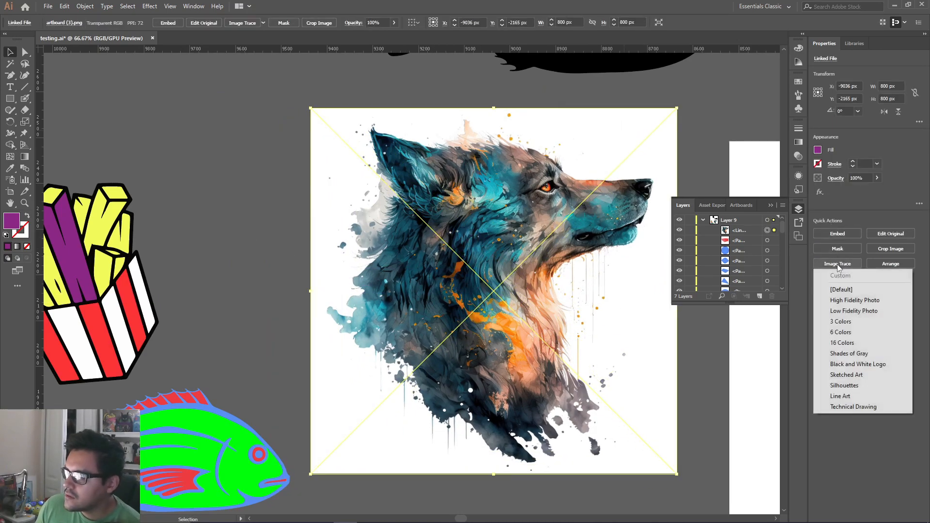
{"action": "left_click", "coordinate": [844, 324]}
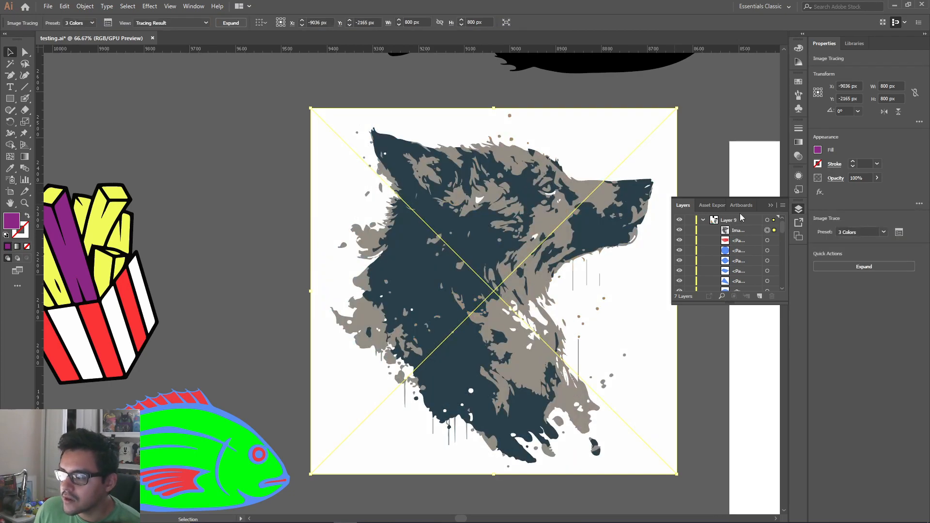
{"action": "key", "text": "ctrl+z"}
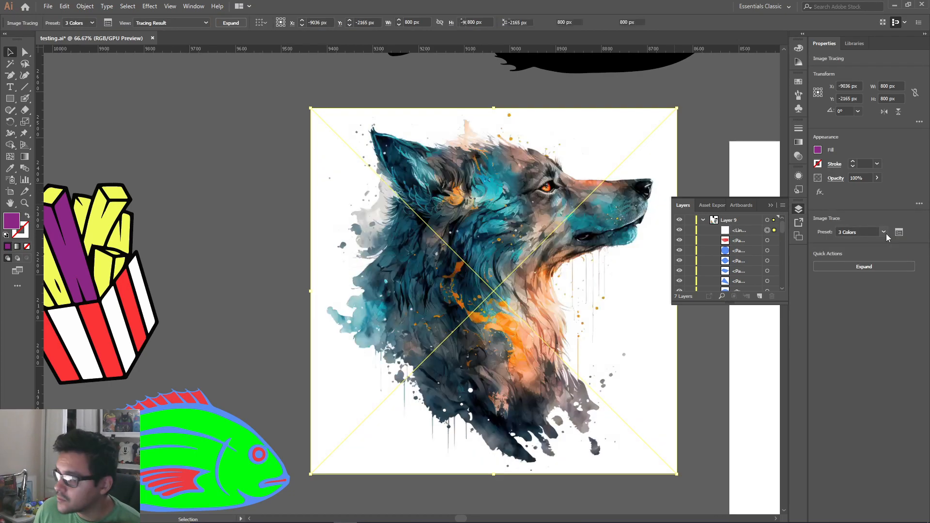
Trace the wolf image with the 6 Colors preset and shift it slightly toward the fries and fish
{"action": "left_click", "coordinate": [838, 264]}
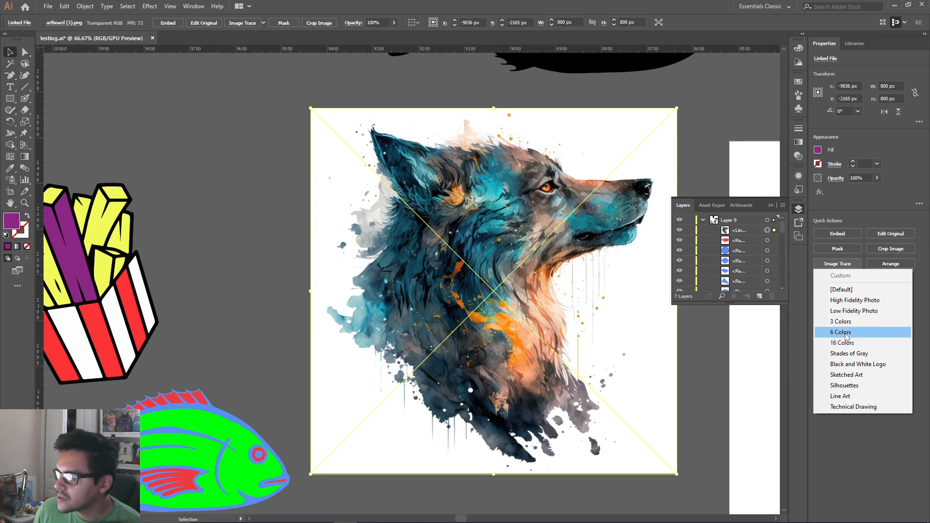
{"action": "left_click", "coordinate": [843, 332]}
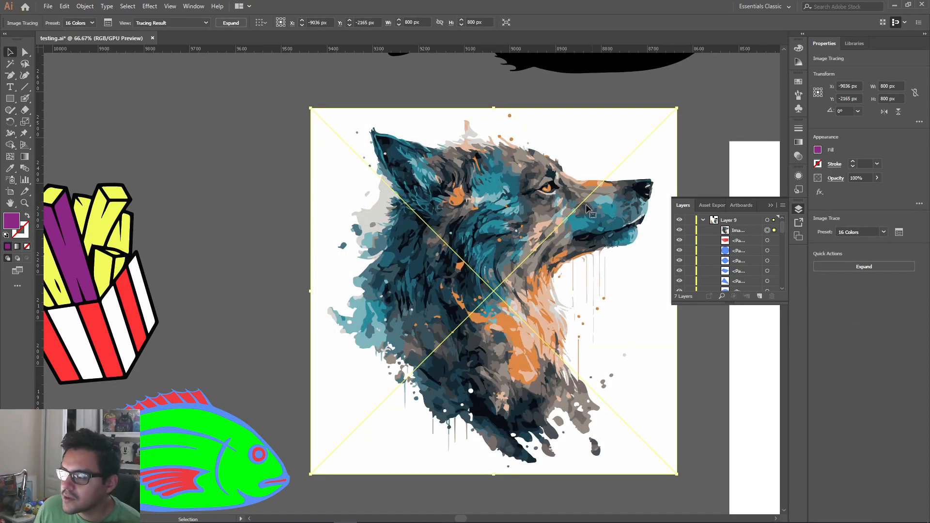
{"action": "left_click_drag", "start_coordinate": [590, 213], "coordinate": [550, 214]}
Switch the wolf tracing to the 16 Colors preset and raise its color count to 30
{"action": "left_click", "coordinate": [900, 234]}
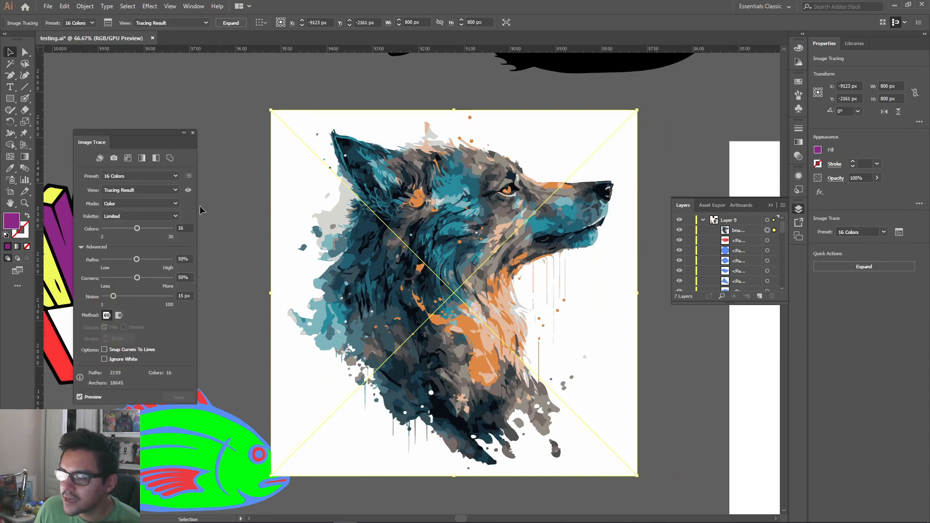
{"action": "left_click_drag", "start_coordinate": [167, 228], "coordinate": [166, 229]}
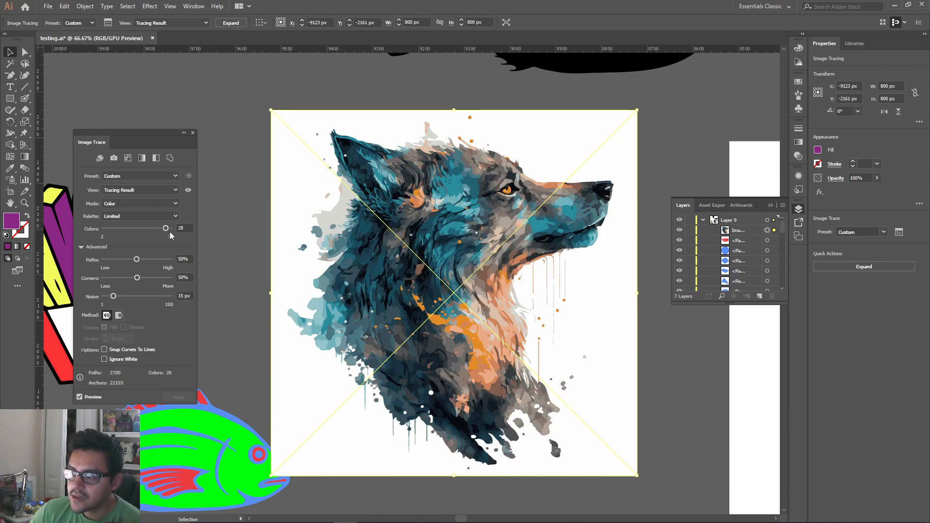
{"action": "left_click_drag", "start_coordinate": [166, 228], "coordinate": [213, 229]}
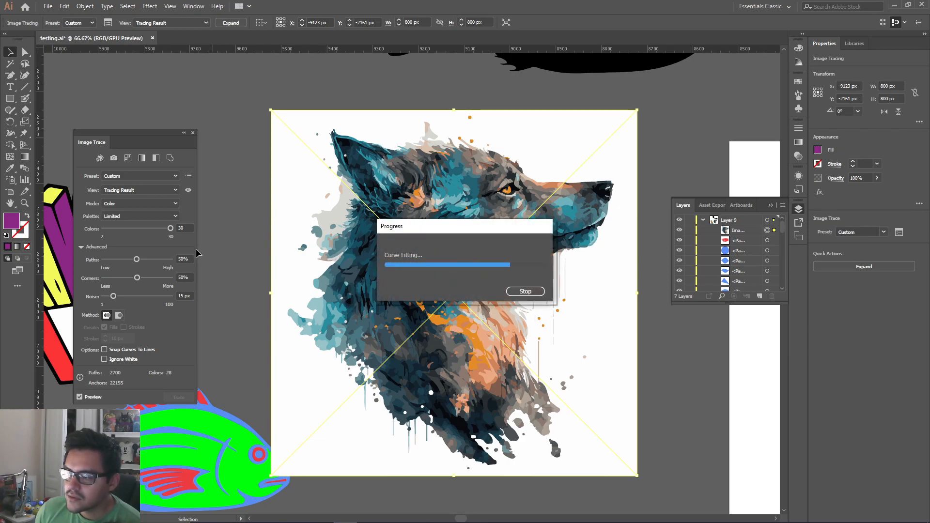
Set the wolf tracing's paths to 90%, corners to 88% and noise to 1 px, and close the Image Trace settings
{"action": "left_click", "coordinate": [164, 260]}
{"action": "left_click", "coordinate": [163, 277]}
{"action": "double_click", "coordinate": [182, 295]}
{"action": "type", "text": "1"}
{"action": "key", "text": "Return"}
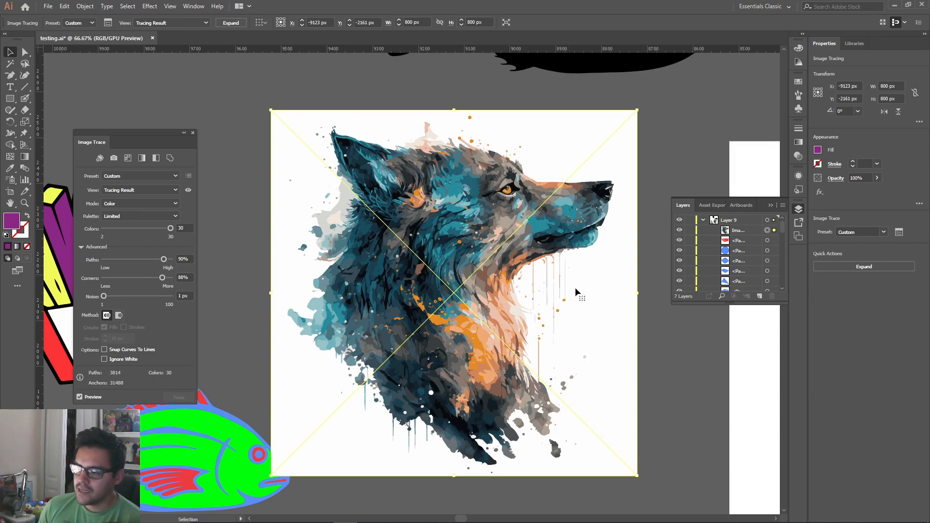
{"action": "left_click", "coordinate": [665, 357]}
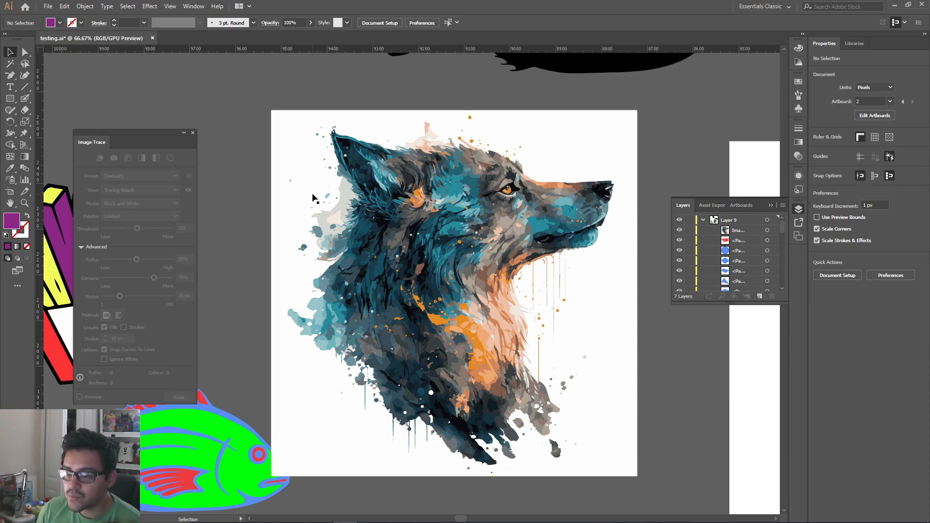
{"action": "left_click", "coordinate": [193, 132]}
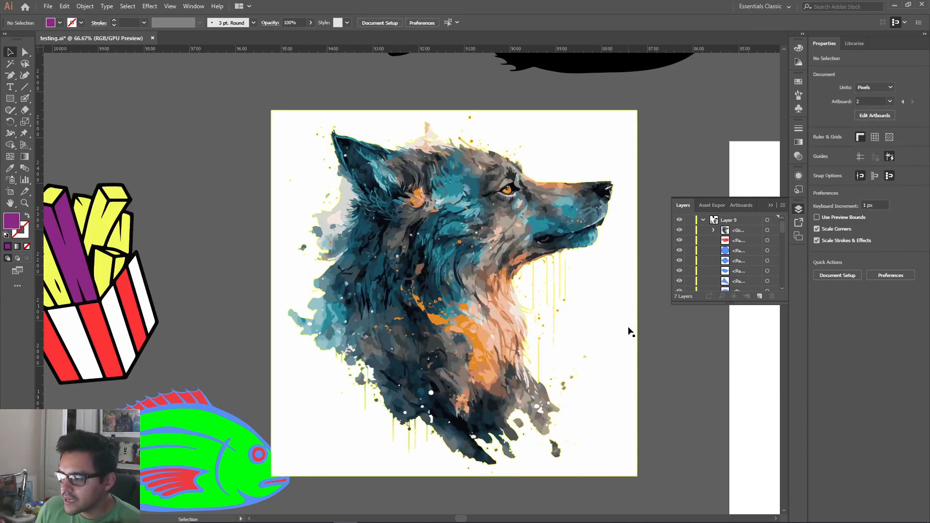
Expand the wolf tracing, ungroup its shapes and delete the white background shape
{"action": "left_click", "coordinate": [840, 301]}
{"action": "key", "text": "ctrl+a"}
{"action": "left_click", "coordinate": [838, 274]}
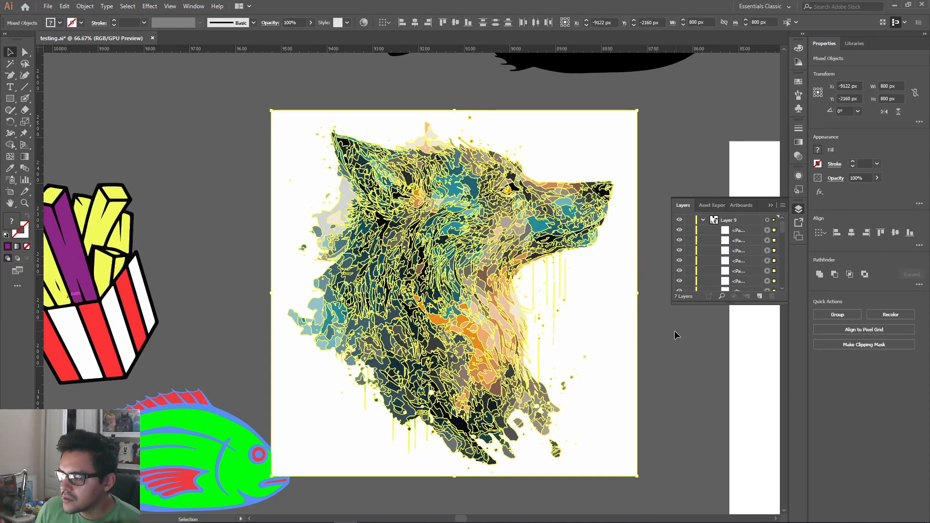
{"action": "left_click", "coordinate": [679, 336]}
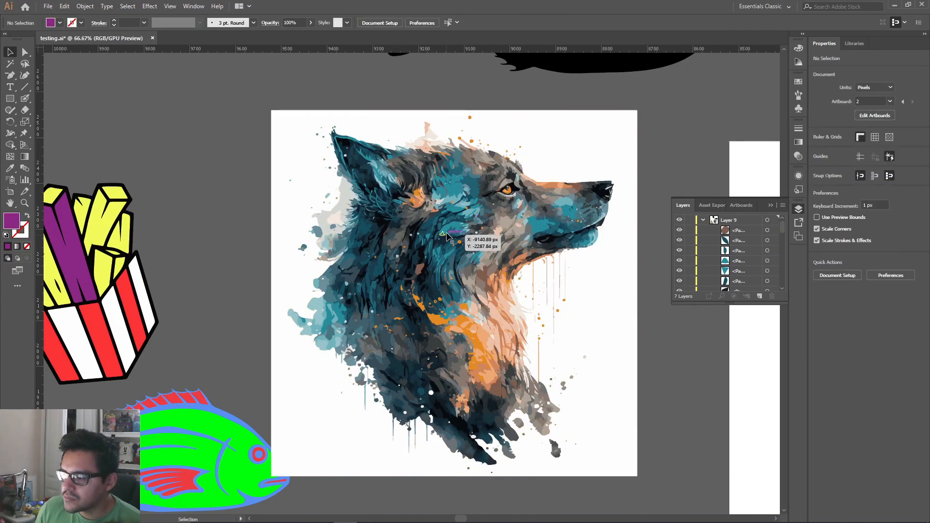
{"action": "left_click", "coordinate": [624, 320]}
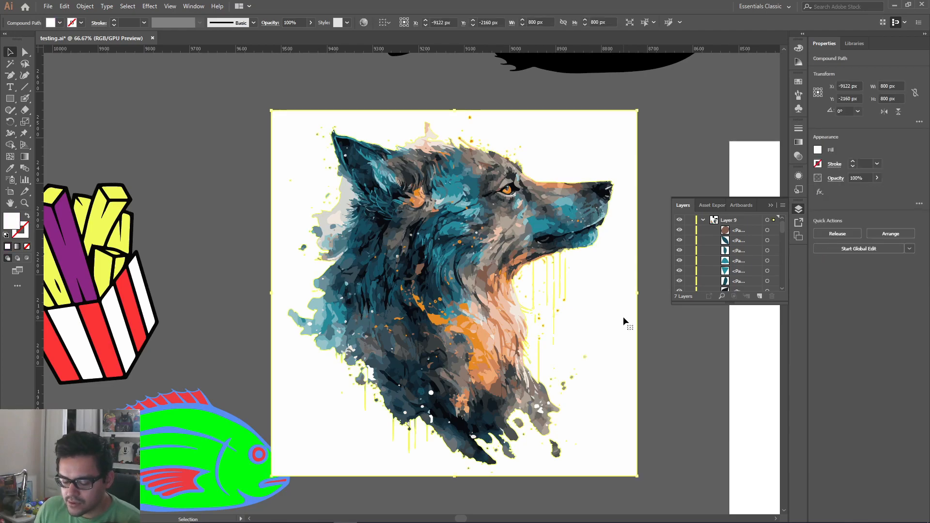
{"action": "key", "text": "Delete"}
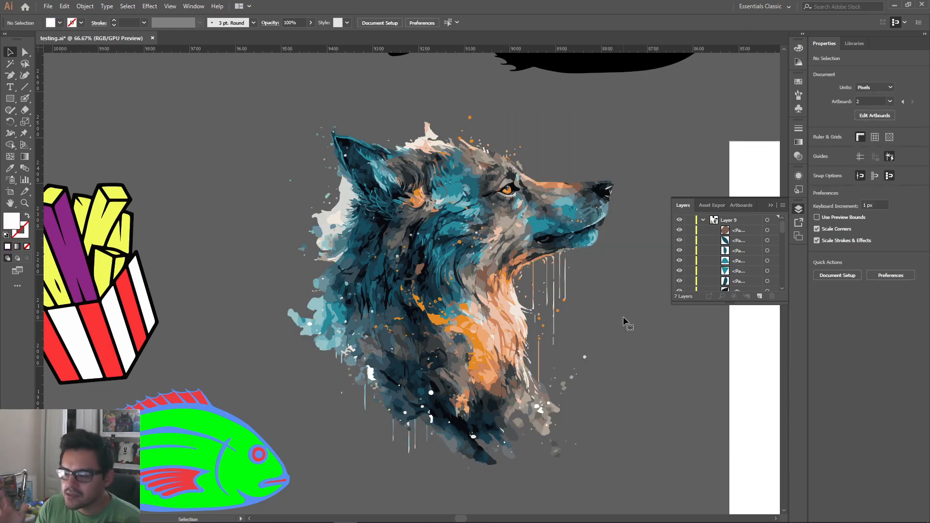
Delete the wolf artwork, and scale up the traced fries and colored fish together to about 2056 by 2105 px
{"action": "left_click_drag", "start_coordinate": [609, 116], "coordinate": [270, 380]}
{"action": "key", "text": "Delete"}
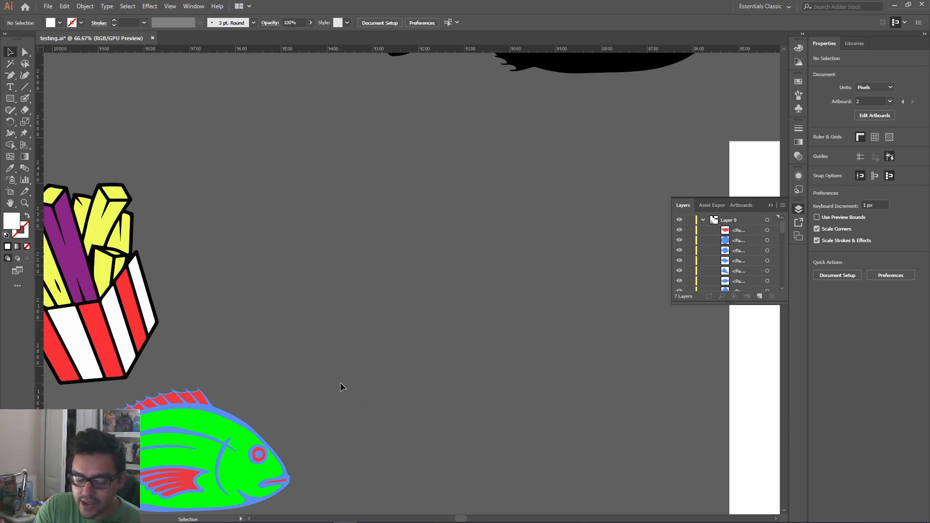
{"action": "key", "text": "ctrl+minus"}
{"action": "key", "text": "ctrl+minus"}
{"action": "key", "text": "ctrl+minus"}
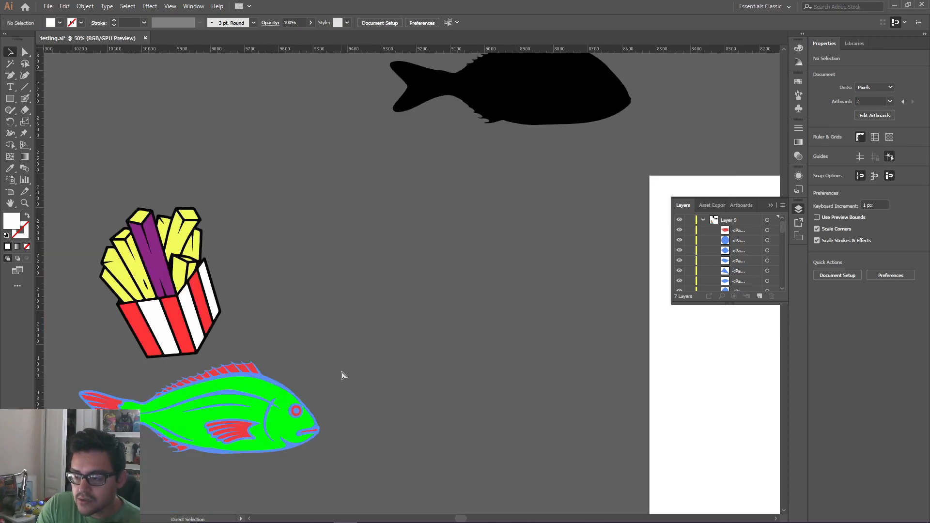
{"action": "left_click_drag", "start_coordinate": [362, 249], "coordinate": [235, 375]}
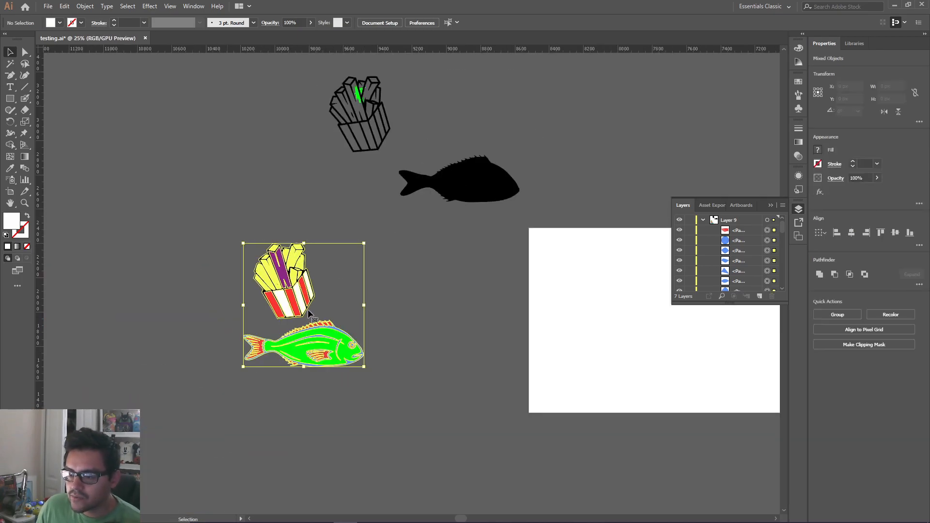
{"action": "left_click_drag", "start_coordinate": [365, 242], "coordinate": [596, 118]}
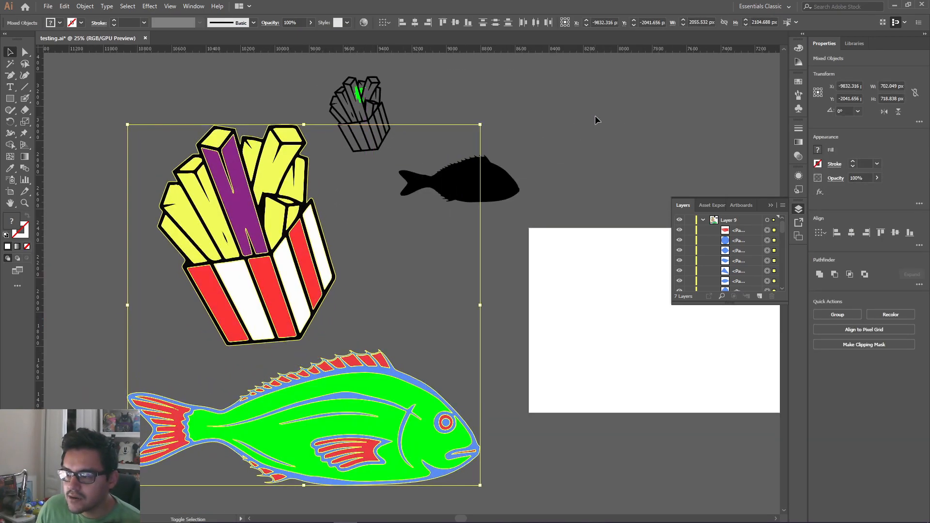
{"action": "left_click", "coordinate": [421, 217]}
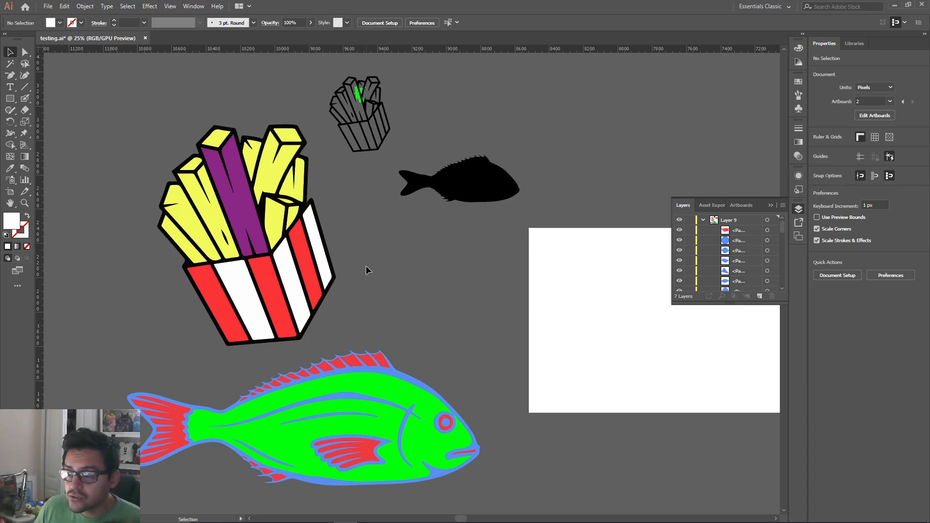
Try moving the ungrouped fries and fish shapes aside, and undo the moves
{"action": "left_click_drag", "start_coordinate": [403, 260], "coordinate": [249, 407]}
{"action": "left_click_drag", "start_coordinate": [335, 406], "coordinate": [130, 387]}
{"action": "left_click", "coordinate": [428, 380]}
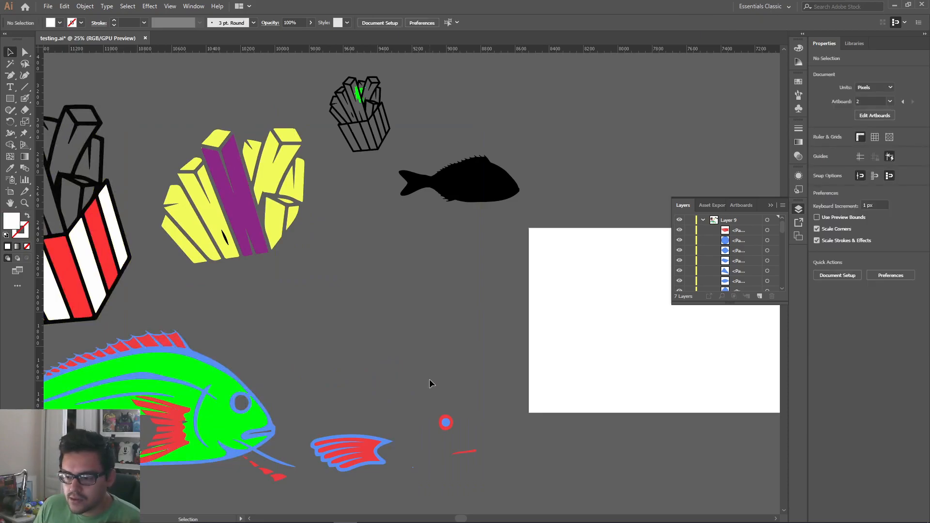
{"action": "key", "text": "ctrl+z"}
{"action": "key", "text": "ctrl+z"}
{"action": "key", "text": "ctrl+z"}
{"action": "key", "text": "ctrl+z"}
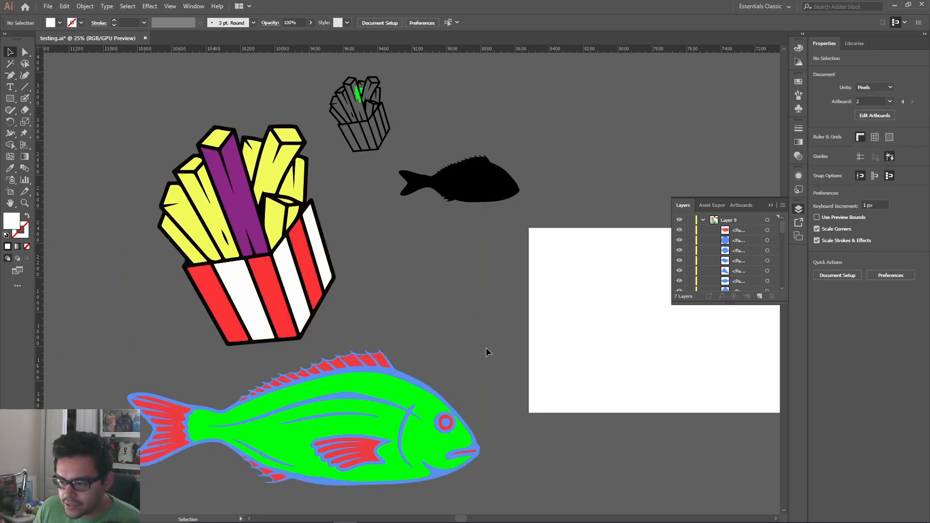
Group all shapes of the colored fish and move the fish to the left as one object
{"action": "left_click_drag", "start_coordinate": [107, 500], "coordinate": [491, 360]}
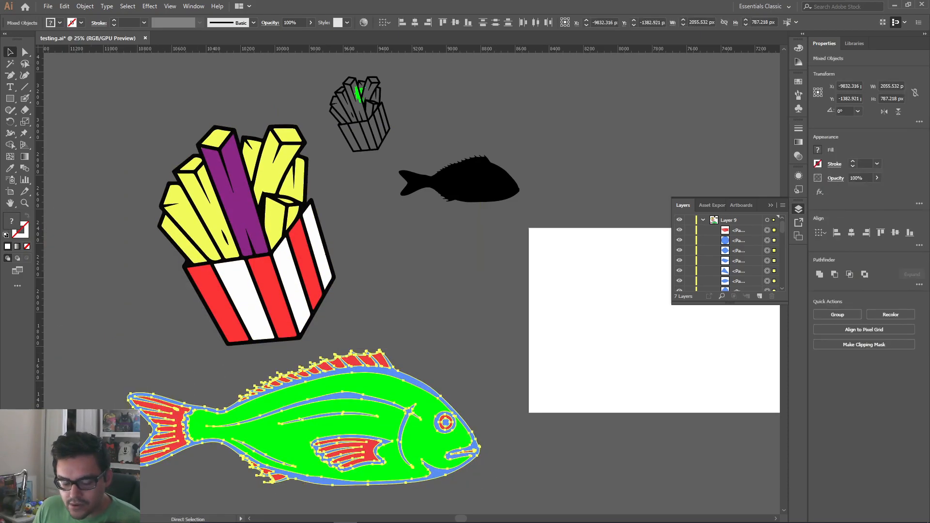
{"action": "key", "text": "ctrl+g"}
{"action": "left_click_drag", "start_coordinate": [358, 442], "coordinate": [117, 434]}
{"action": "left_click", "coordinate": [408, 362]}
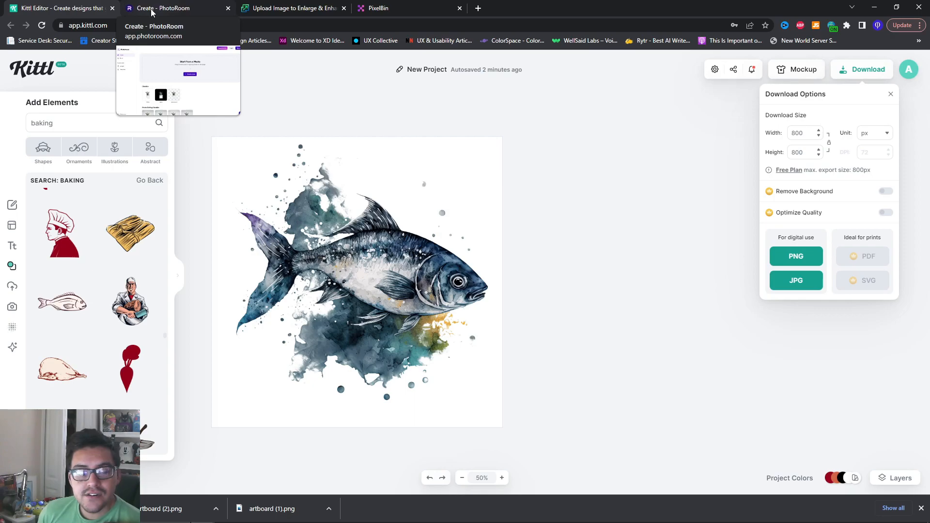
Switch to PhotoRoom in the browser, upload the wolf image artboard (3).png, and make its background transparent
{"action": "left_click", "coordinate": [151, 12]}
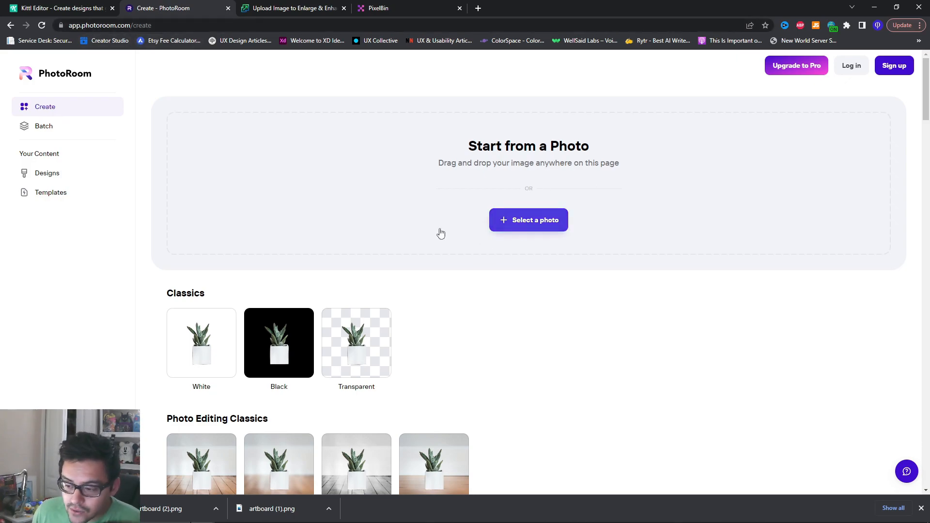
{"action": "left_click_drag", "start_coordinate": [277, 338], "coordinate": [533, 189]}
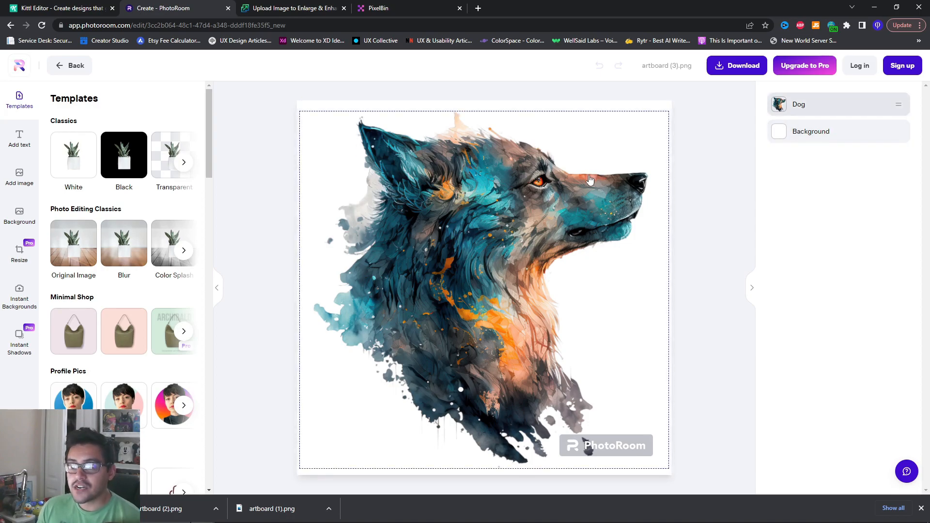
{"action": "left_click", "coordinate": [797, 132]}
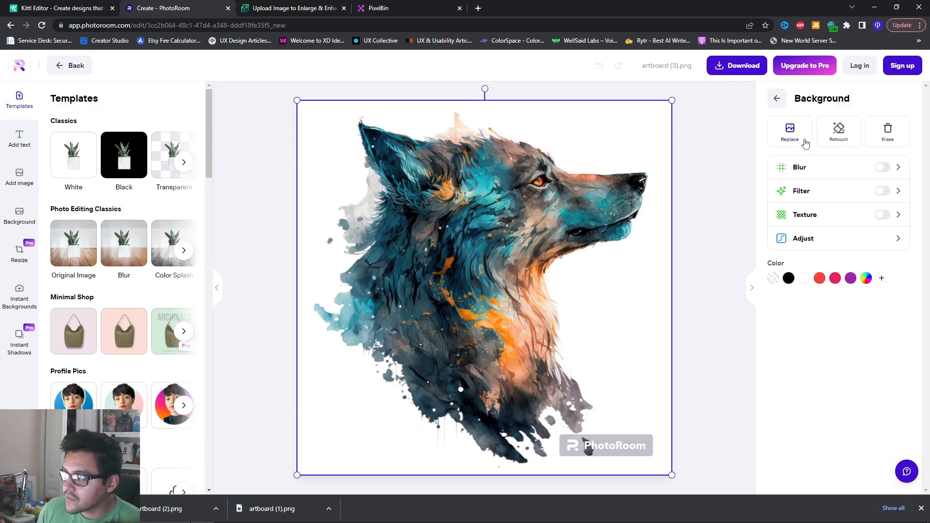
{"action": "left_click", "coordinate": [774, 279]}
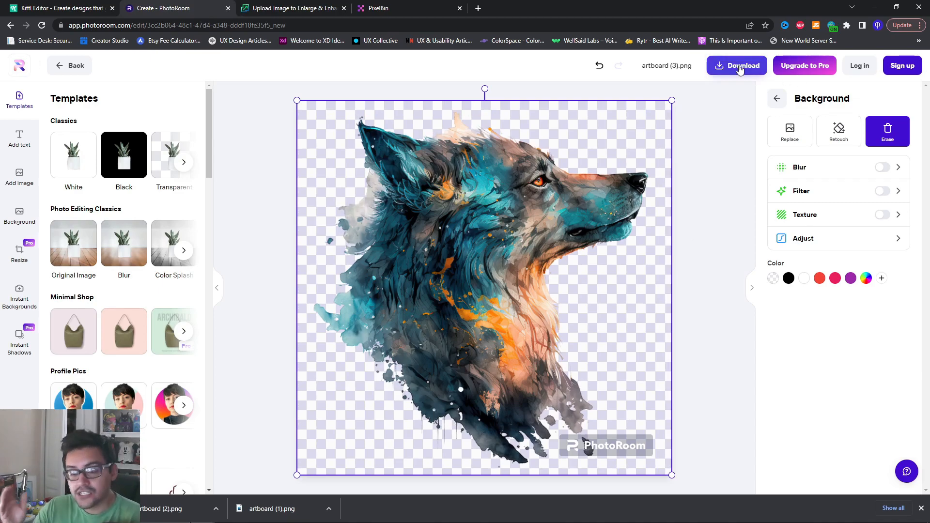
Download the free preview version of the wolf cutout with the PhotoRoom logo, and inspect the exported PNG
{"action": "left_click", "coordinate": [722, 66]}
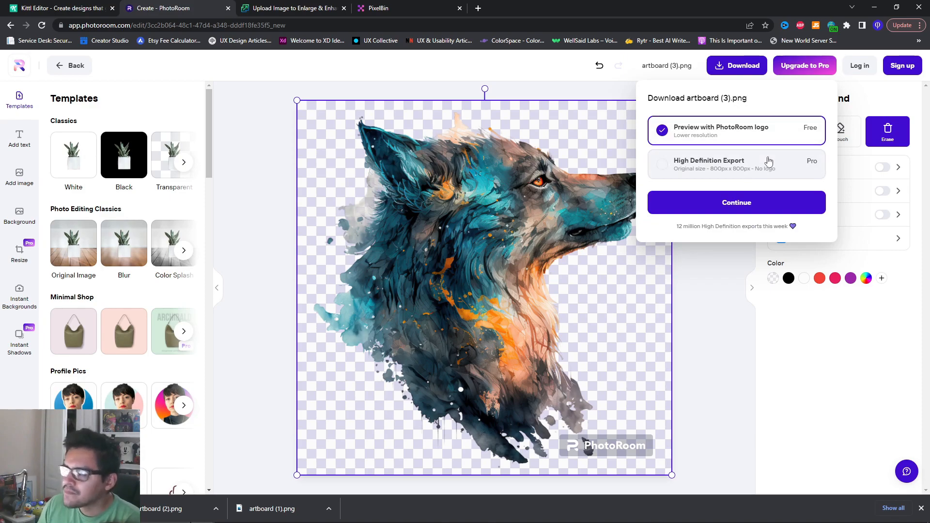
{"action": "left_click", "coordinate": [740, 209]}
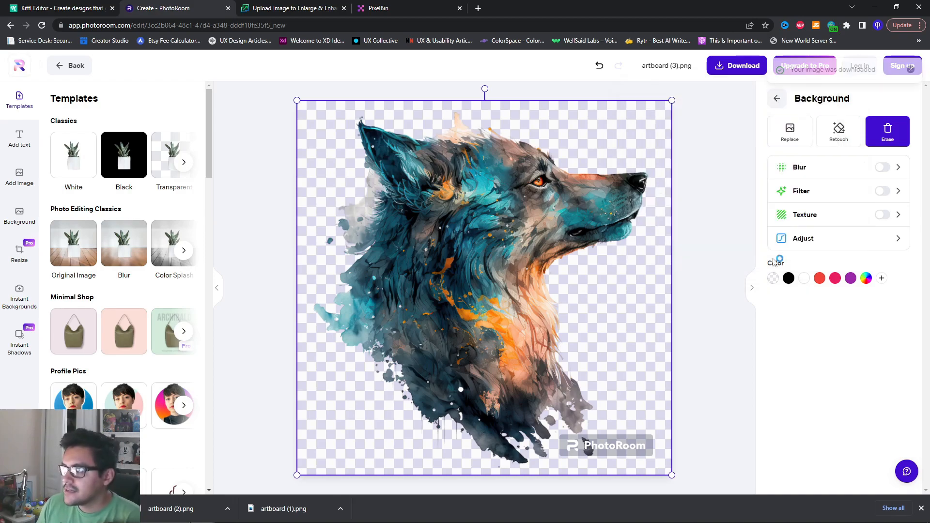
{"action": "left_click", "coordinate": [66, 509]}
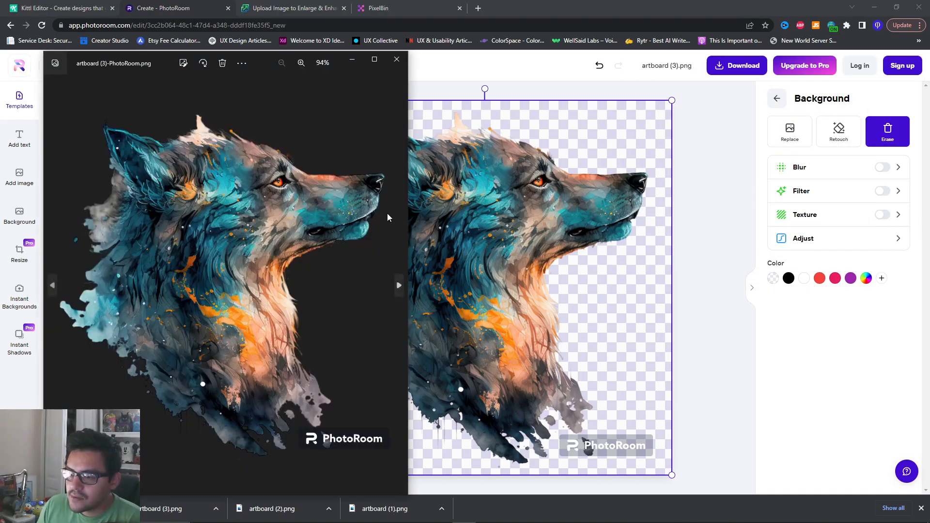
{"action": "left_click_drag", "start_coordinate": [409, 174], "coordinate": [524, 168]}
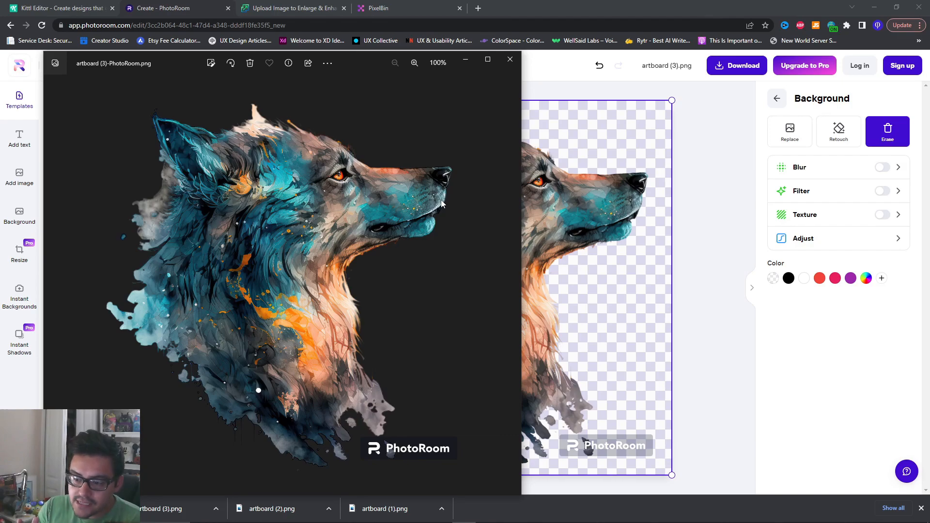
{"action": "left_click", "coordinate": [511, 60]}
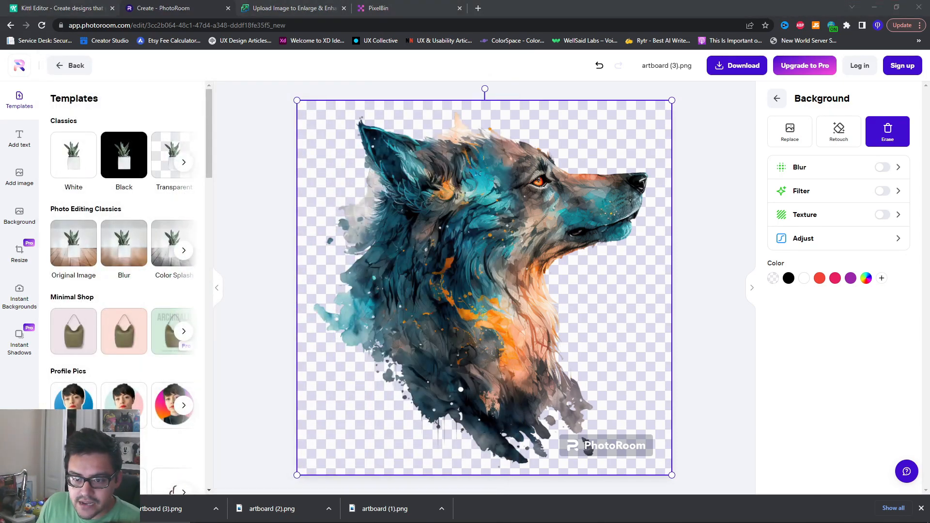
Return to PhotoRoom's start page and upload the photo mk9.png for background removal
{"action": "left_click", "coordinate": [423, 261]}
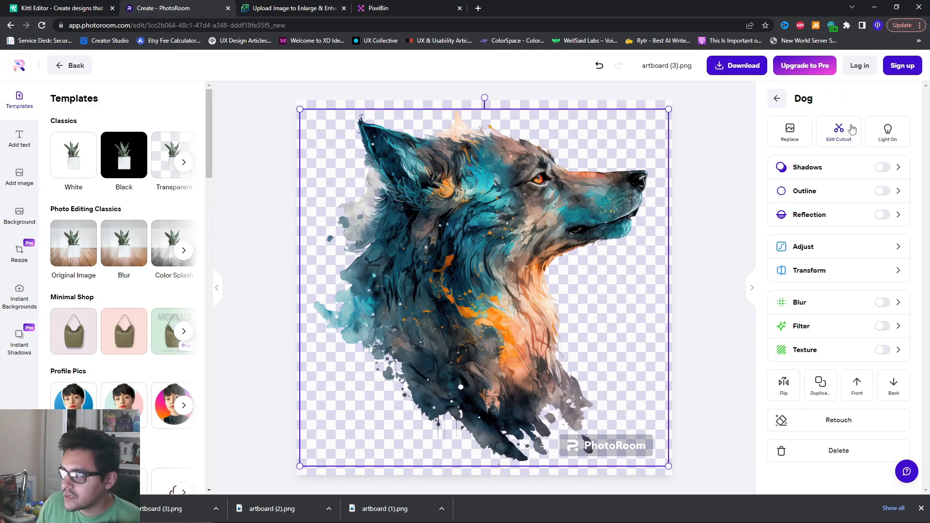
{"action": "left_click", "coordinate": [70, 66]}
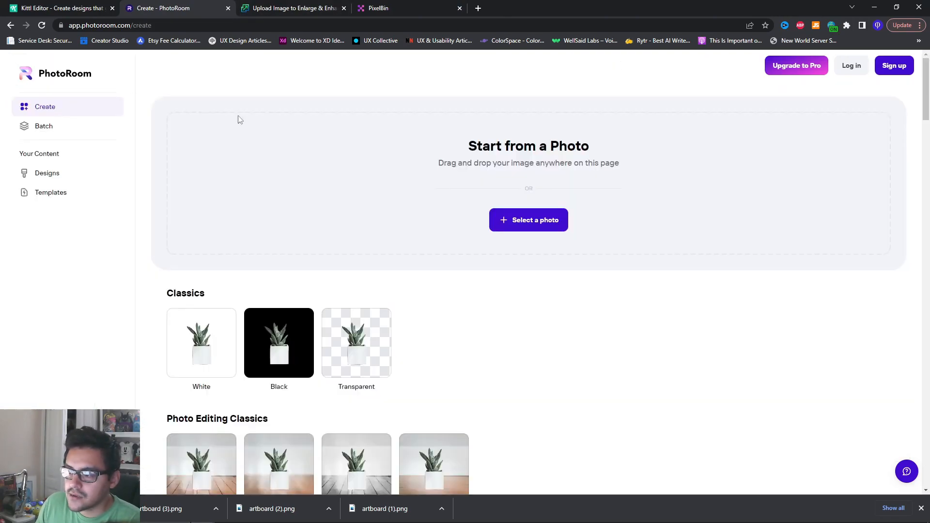
{"action": "left_click", "coordinate": [547, 227]}
{"action": "left_click_drag", "start_coordinate": [383, 227], "coordinate": [313, 226]}
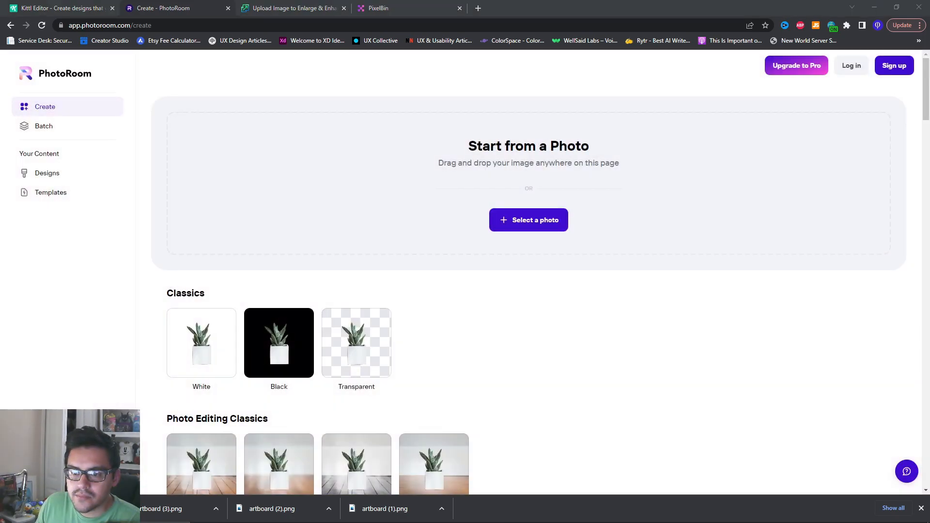
{"action": "left_click_drag", "start_coordinate": [194, 214], "coordinate": [509, 239]}
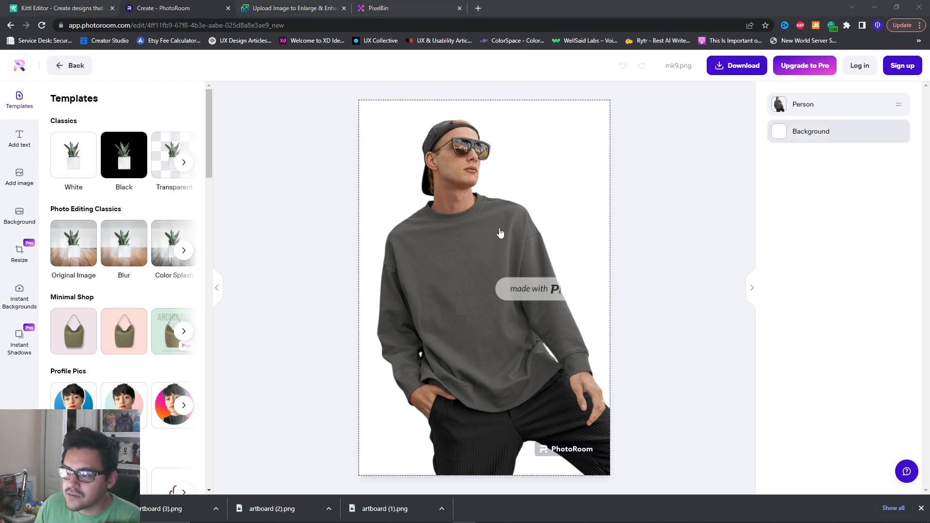
Compare the original mk9.png photo with its cutout side by side, and return to PhotoRoom's start page
{"action": "scroll", "coordinate": [354, 239], "scroll_direction": "up", "scroll_amount": 1}
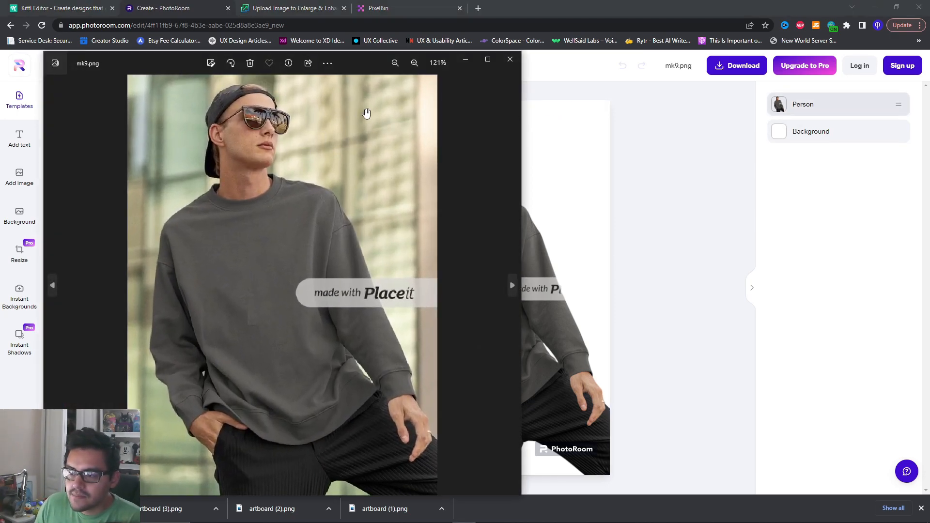
{"action": "scroll", "coordinate": [320, 140], "scroll_direction": "down", "scroll_amount": 1}
{"action": "left_click_drag", "start_coordinate": [354, 62], "coordinate": [198, 66]}
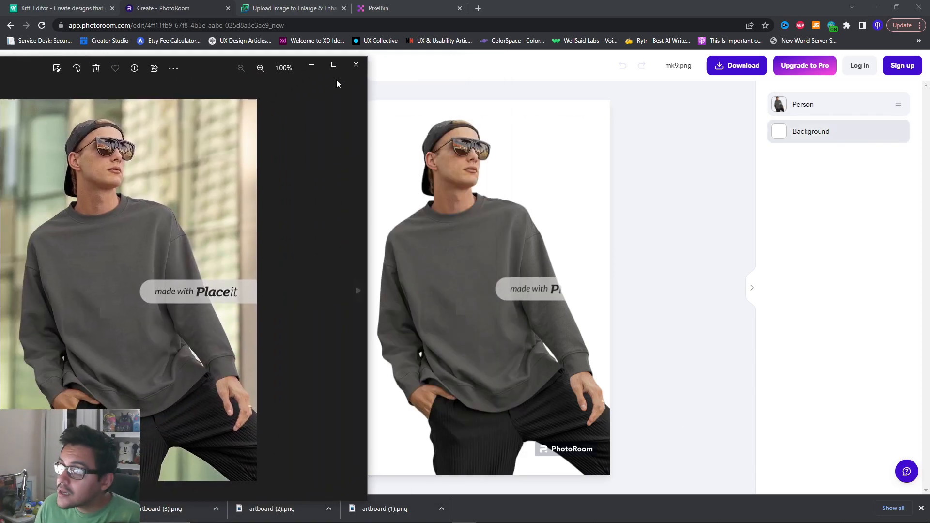
{"action": "left_click", "coordinate": [355, 65]}
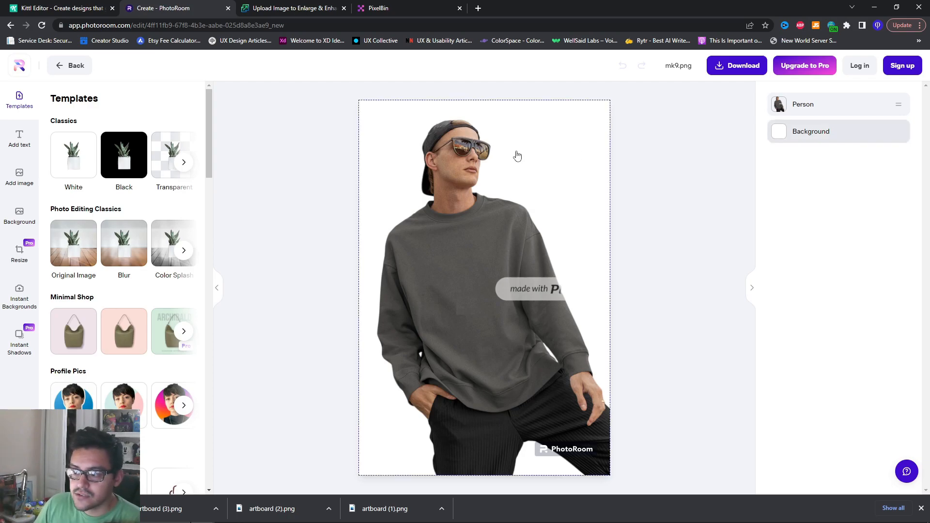
{"action": "left_click", "coordinate": [76, 67]}
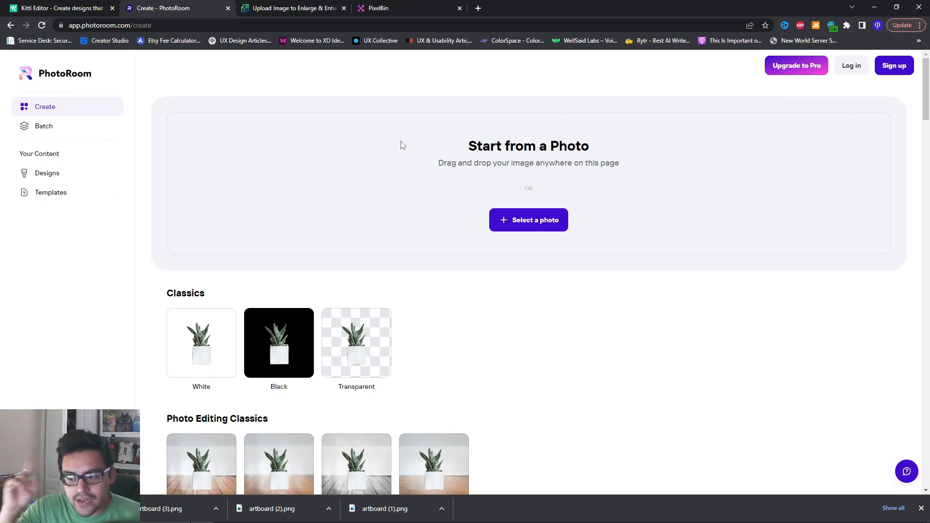
Switch to Upscale.media and set the wolf cutout's upscaling factor to 4x
{"action": "left_click", "coordinate": [299, 5]}
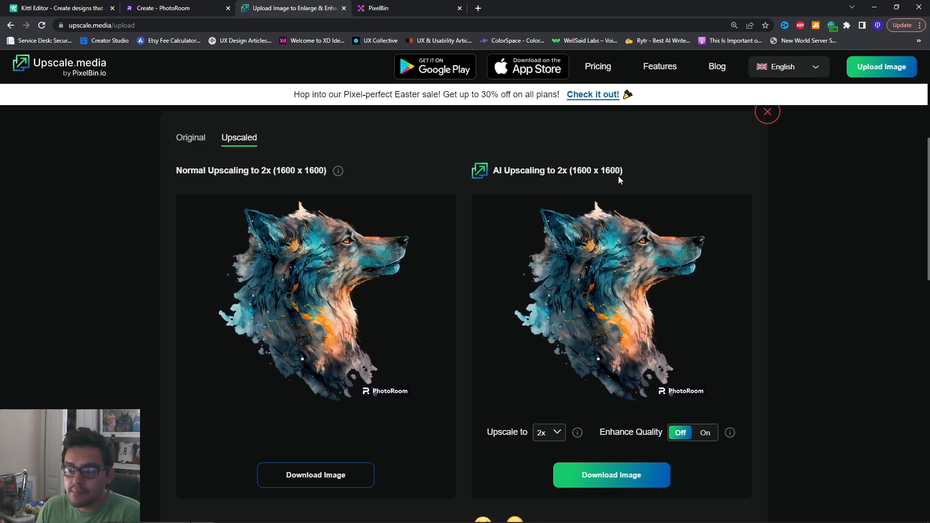
{"action": "left_click", "coordinate": [551, 432]}
{"action": "left_click", "coordinate": [540, 465]}
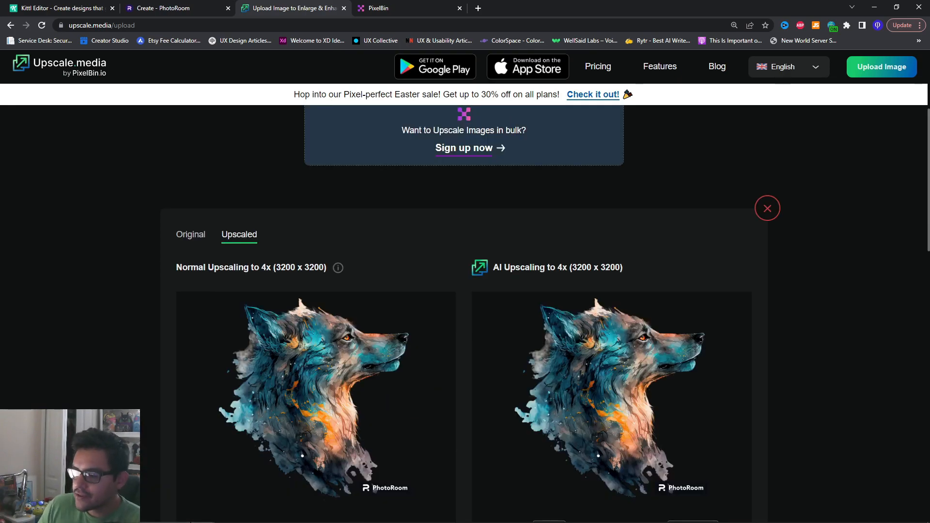
Review the normal and AI 4x upscaling previews of the wolf, and check the credit usage on PixelBin's dashboard
{"action": "scroll", "coordinate": [615, 234], "scroll_direction": "down", "scroll_amount": 1}
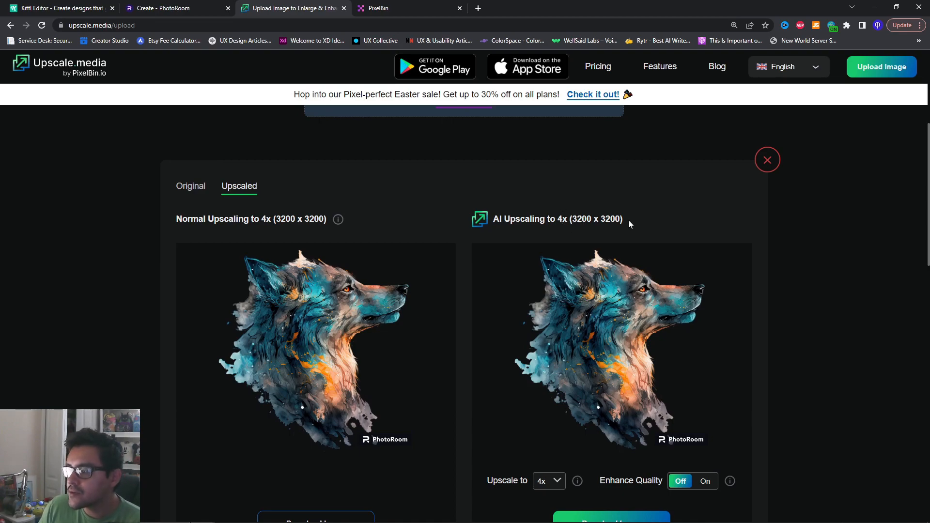
{"action": "scroll", "coordinate": [638, 216], "scroll_direction": "down", "scroll_amount": 1}
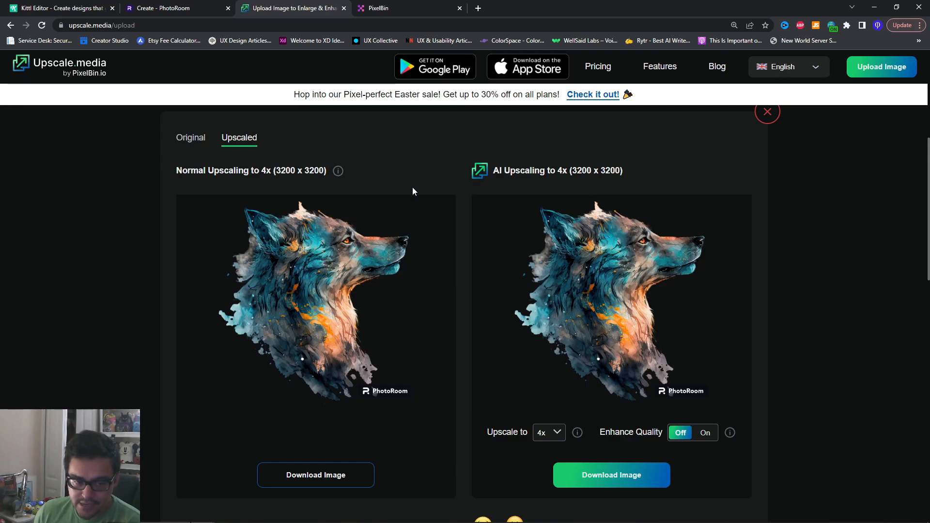
{"action": "left_click", "coordinate": [391, 13]}
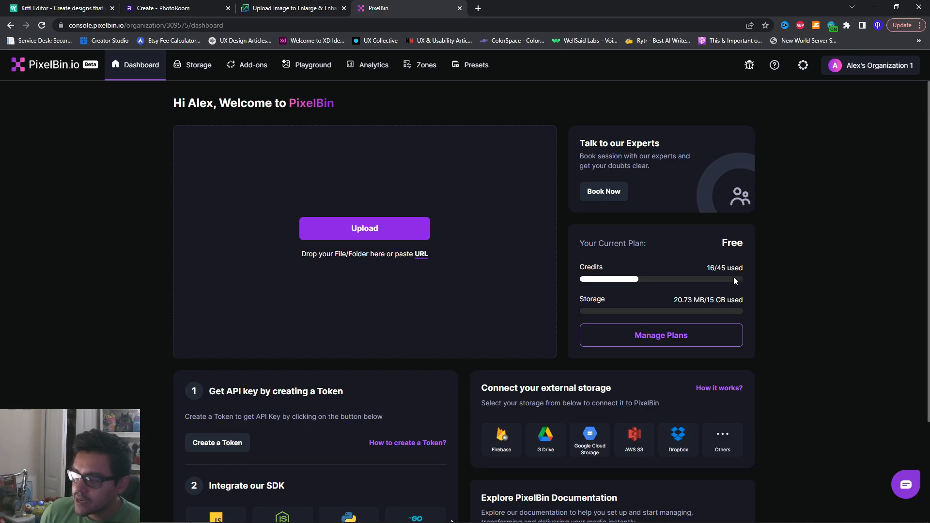
{"action": "left_click_drag", "start_coordinate": [718, 268], "coordinate": [740, 270]}
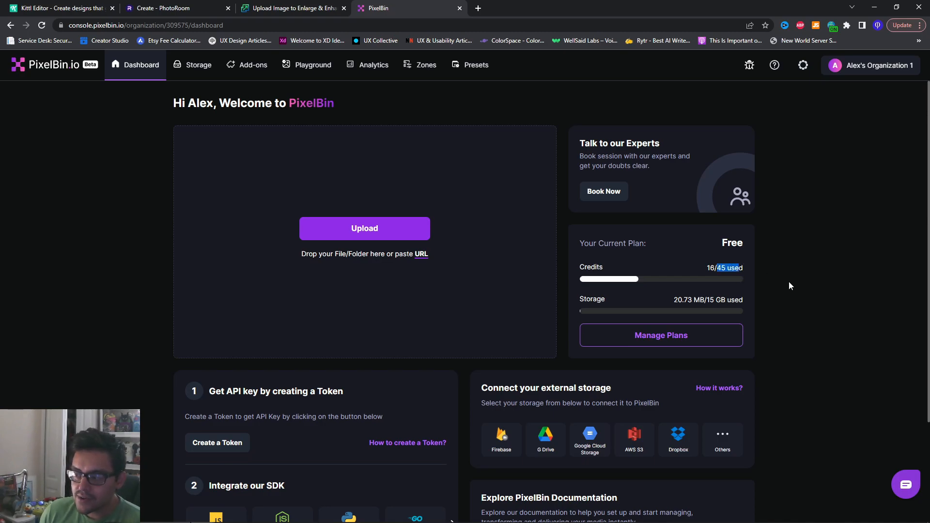
{"action": "left_click_drag", "start_coordinate": [708, 269], "coordinate": [722, 269]}
{"action": "left_click", "coordinate": [798, 274]}
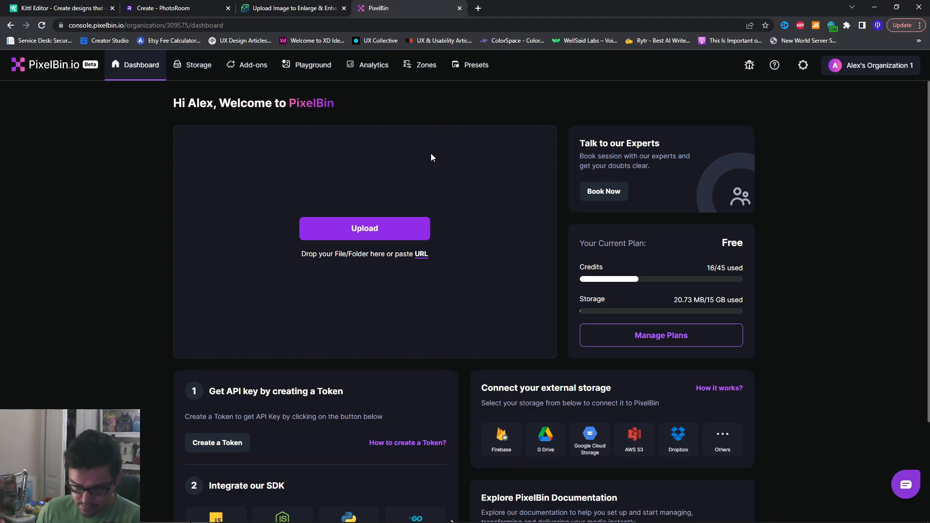
Open the wolf cutout artboard_(3)-PhotoRoom.png from PixelBin's storage in the playground
{"action": "left_click", "coordinate": [195, 67]}
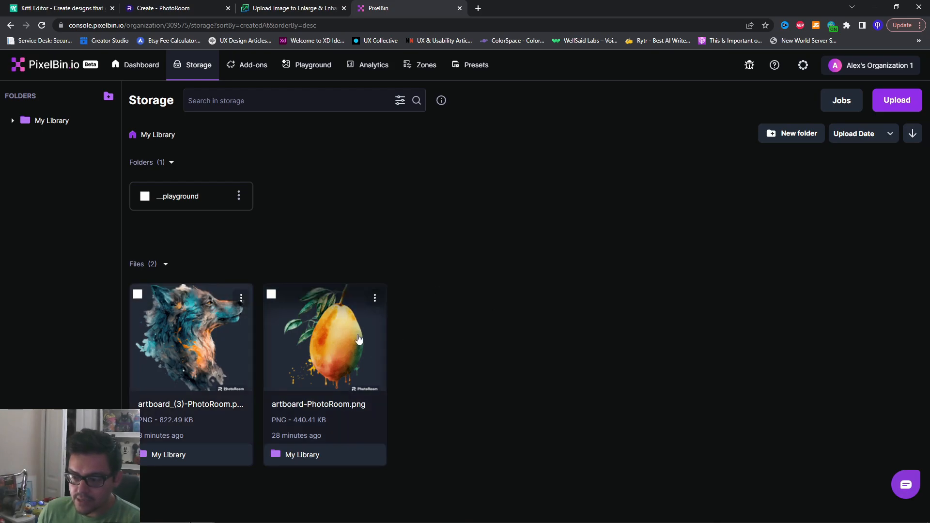
{"action": "left_click", "coordinate": [242, 299]}
{"action": "left_click", "coordinate": [286, 316]}
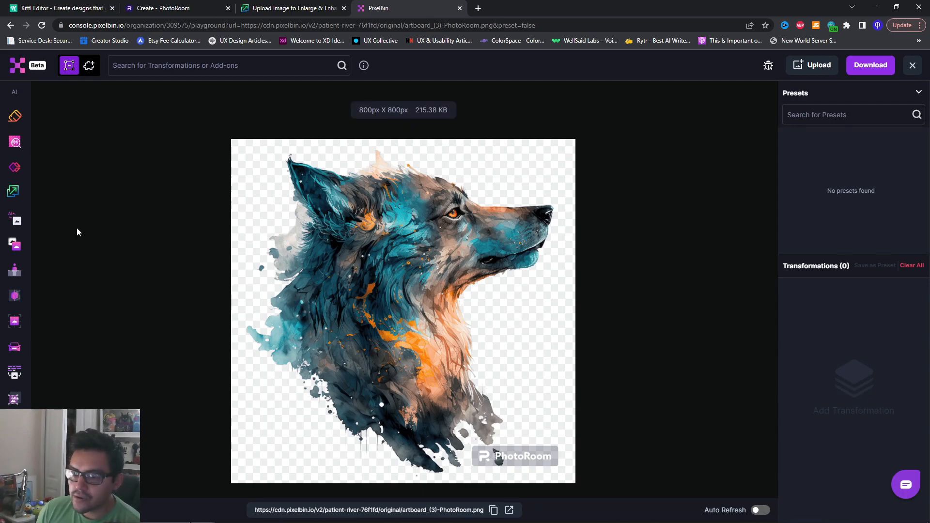
Upscale the wolf cutout to 4x with auto refresh enabled, and download the result
{"action": "left_click", "coordinate": [21, 197]}
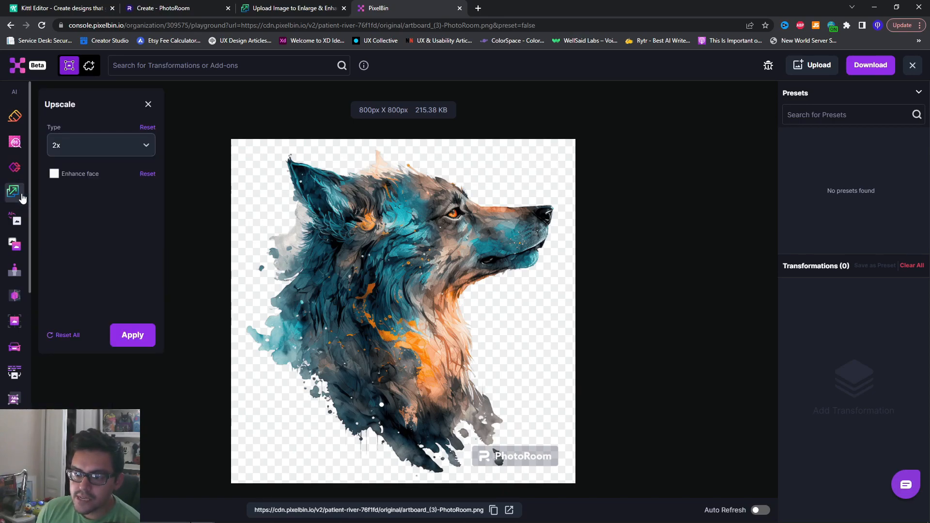
{"action": "left_click", "coordinate": [291, 8]}
{"action": "left_click", "coordinate": [408, 8]}
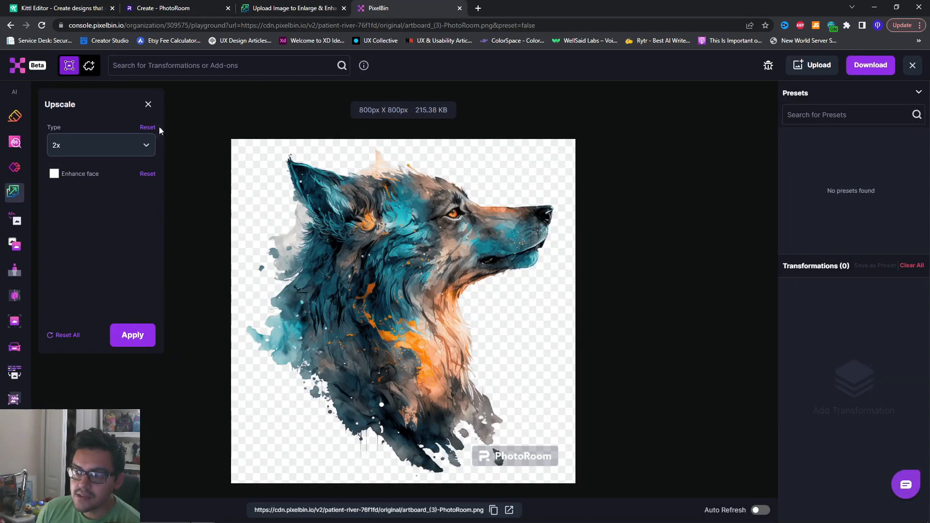
{"action": "left_click", "coordinate": [114, 148]}
{"action": "left_click", "coordinate": [101, 187]}
{"action": "left_click", "coordinate": [140, 341]}
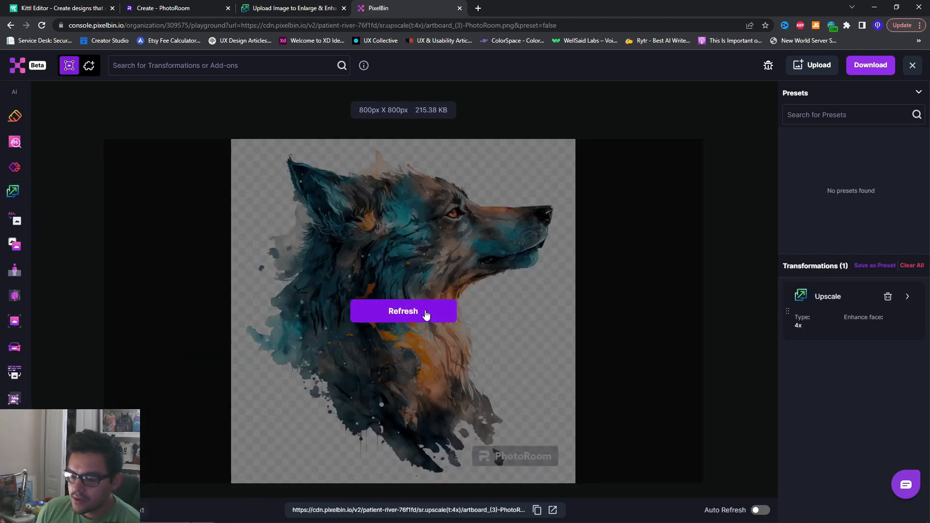
{"action": "left_click", "coordinate": [759, 510]}
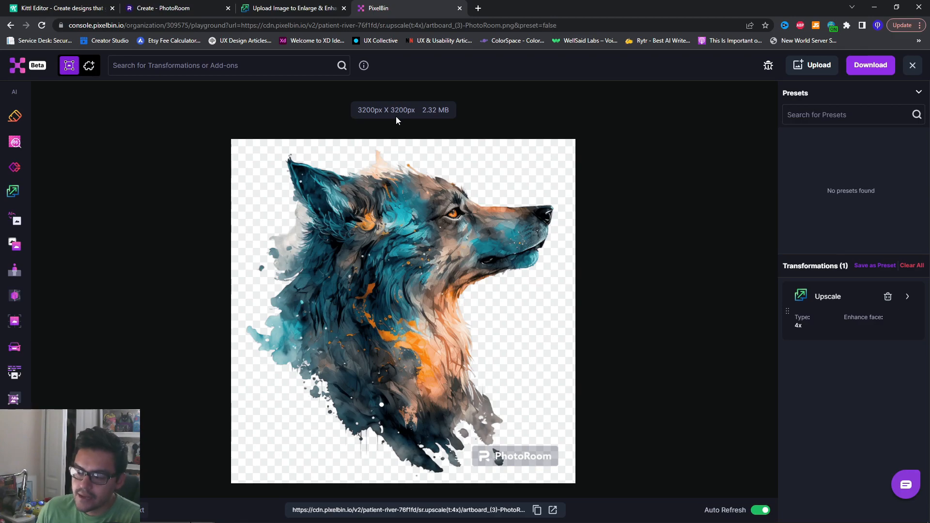
{"action": "left_click", "coordinate": [861, 70]}
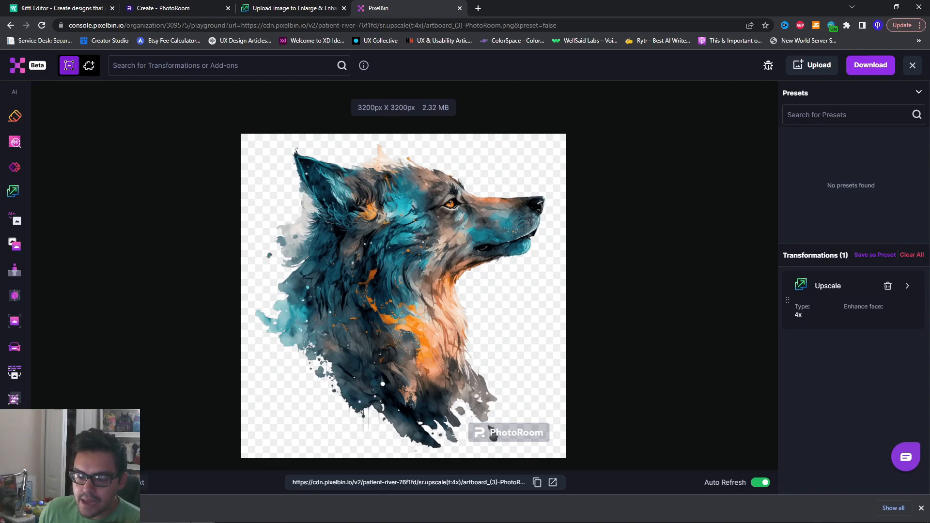
Switch to Photoshop, place the original artboard (3).png in Demo Shirts2.psd, and move it to the canvas's lower-right corner
{"action": "key", "text": "alt+Tab"}
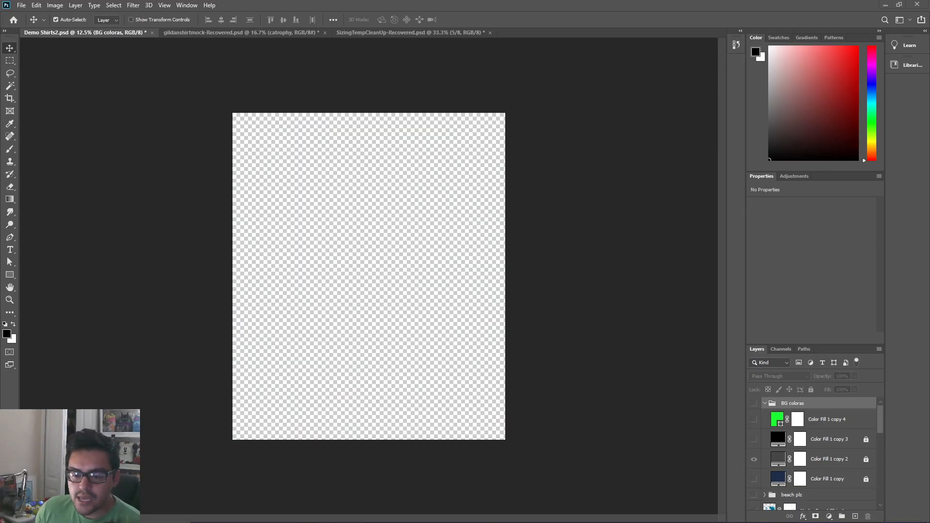
{"action": "left_click_drag", "start_coordinate": [87, 485], "coordinate": [358, 318]}
{"action": "left_click", "coordinate": [470, 20]}
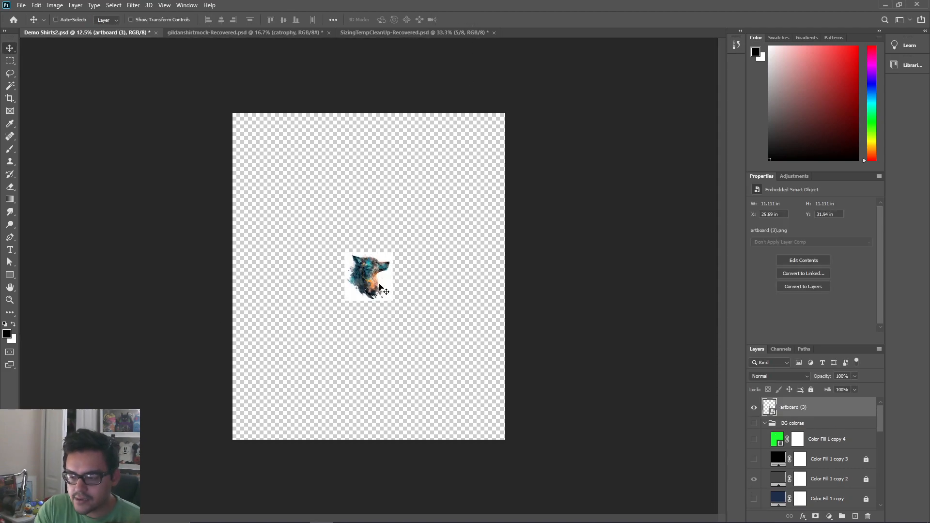
{"action": "key", "text": "ctrl+plus"}
{"action": "left_click_drag", "start_coordinate": [383, 271], "coordinate": [514, 432]}
Place the artboard (3)-PhotoRoom cutout in the canvas's lower-left corner, and place the upscaled artboard_(3)-PhotoRoom-transformed image at its centre
{"action": "left_click_drag", "start_coordinate": [0, 370], "coordinate": [340, 370]}
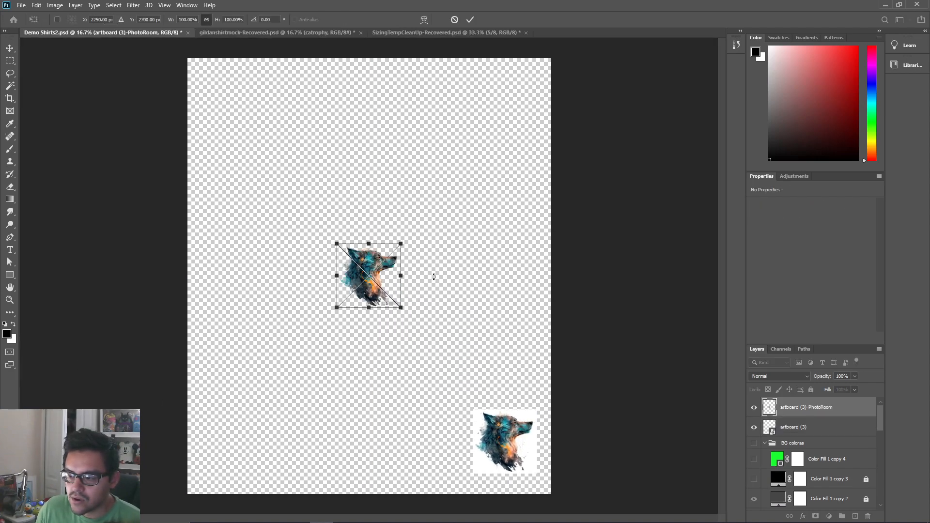
{"action": "left_click", "coordinate": [471, 19]}
{"action": "left_click_drag", "start_coordinate": [369, 274], "coordinate": [240, 435]}
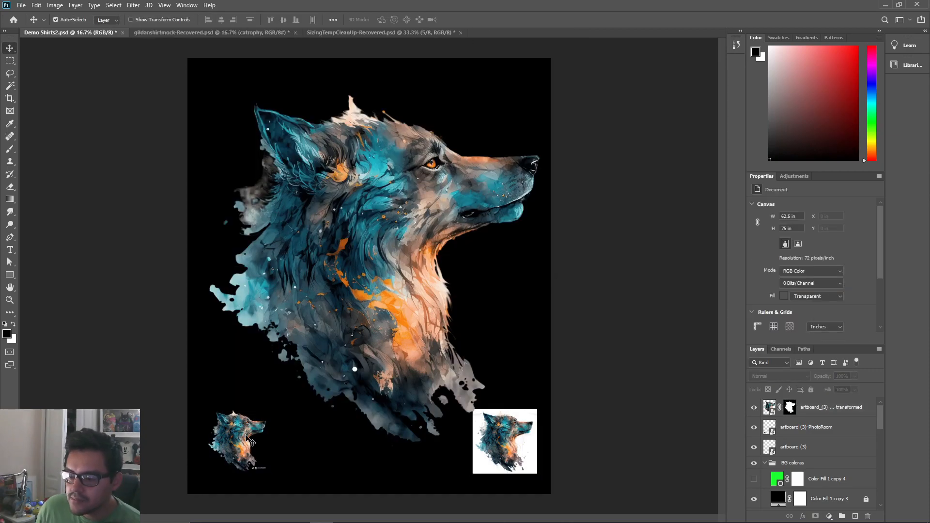
Hide the upscaled wolf layer, and enlarge the centred artboard (3)-PhotoRoom cutout to about 58 × 61 in
{"action": "left_click_drag", "start_coordinate": [250, 441], "coordinate": [370, 275]}
{"action": "left_click", "coordinate": [754, 407]}
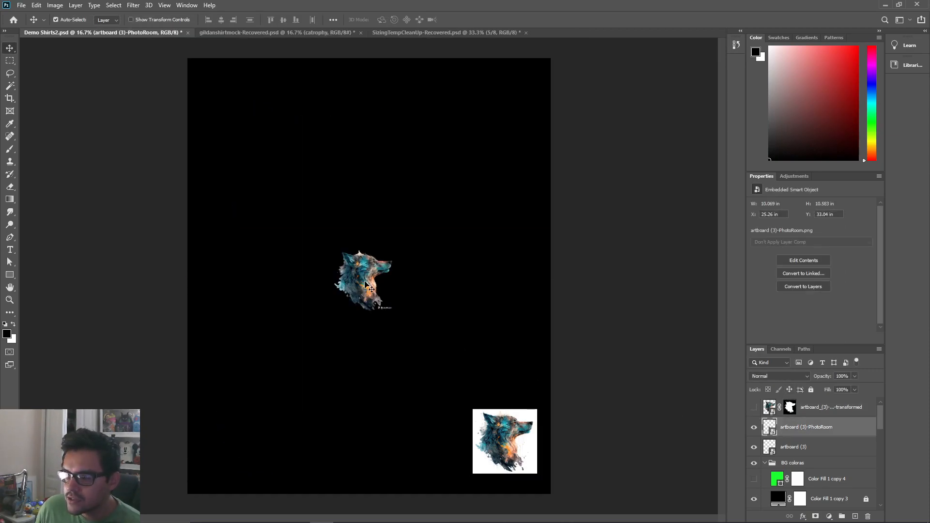
{"action": "key", "text": "ctrl+t"}
{"action": "left_click_drag", "start_coordinate": [395, 249], "coordinate": [552, 87]}
{"action": "left_click_drag", "start_coordinate": [452, 181], "coordinate": [467, 173]}
{"action": "left_click", "coordinate": [470, 19]}
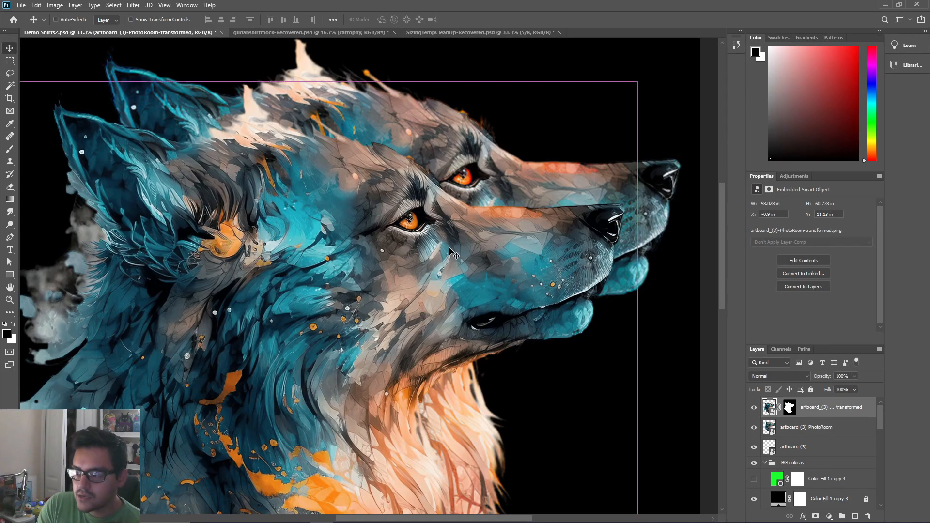
Offset the enlarged low-resolution cutout against the AI-upscaled wolf to compare the detail around the eyes, snout and ears
{"action": "scroll", "coordinate": [451, 251], "scroll_direction": "up", "scroll_amount": 1}
{"action": "left_click_drag", "start_coordinate": [547, 182], "coordinate": [470, 271]}
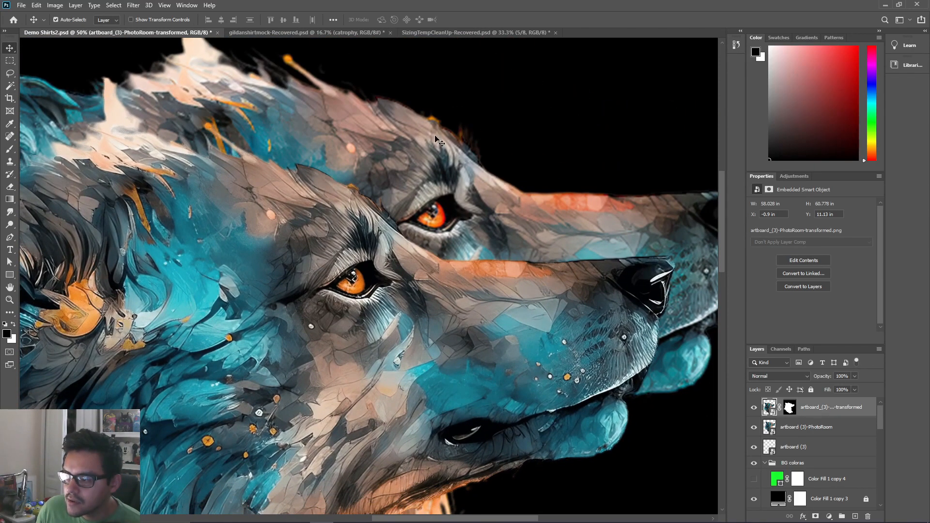
{"action": "left_click_drag", "start_coordinate": [450, 200], "coordinate": [548, 206]}
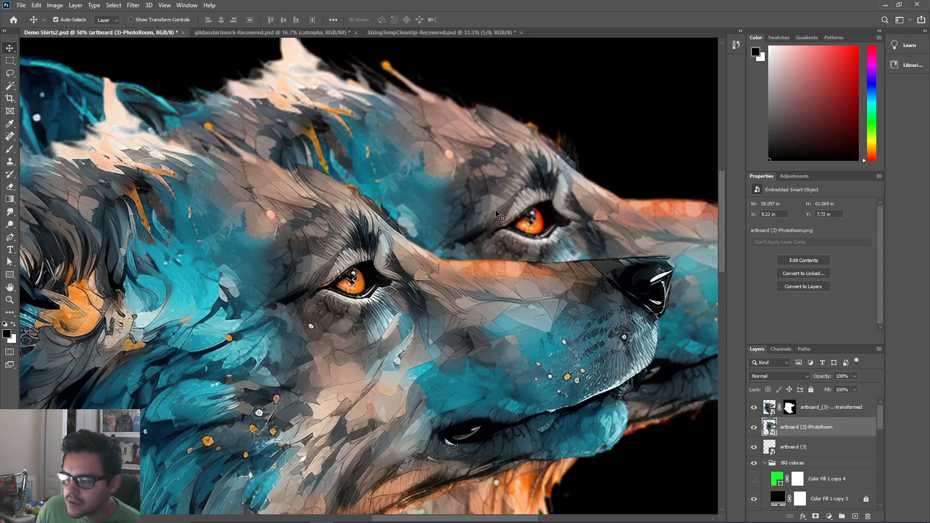
{"action": "left_click_drag", "start_coordinate": [384, 326], "coordinate": [388, 312]}
{"action": "left_click_drag", "start_coordinate": [308, 280], "coordinate": [482, 323]}
{"action": "left_click_drag", "start_coordinate": [225, 270], "coordinate": [363, 349]}
{"action": "left_click_drag", "start_coordinate": [397, 189], "coordinate": [364, 140]}
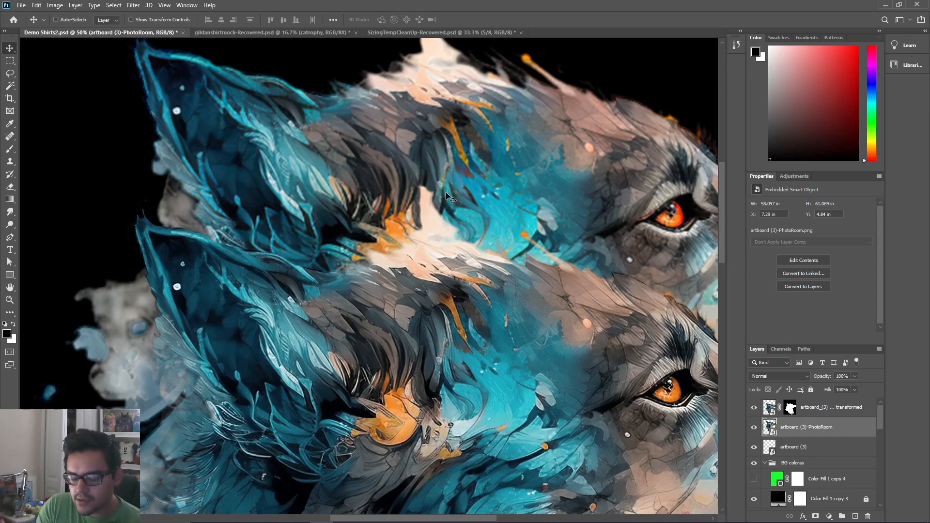
Delete the enlarged artboard (3)-PhotoRoom layer, keeping the AI-upscaled wolf on the canvas
{"action": "key", "text": "ctrl+minus"}
{"action": "key", "text": "ctrl+minus"}
{"action": "left_click_drag", "start_coordinate": [446, 193], "coordinate": [390, 143]}
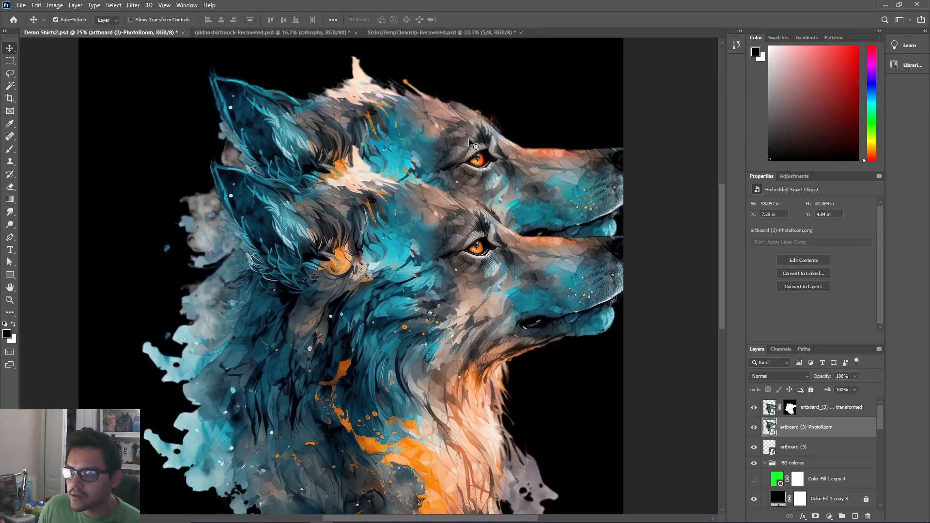
{"action": "key", "text": "Delete"}
{"action": "key", "text": "ctrl+minus"}
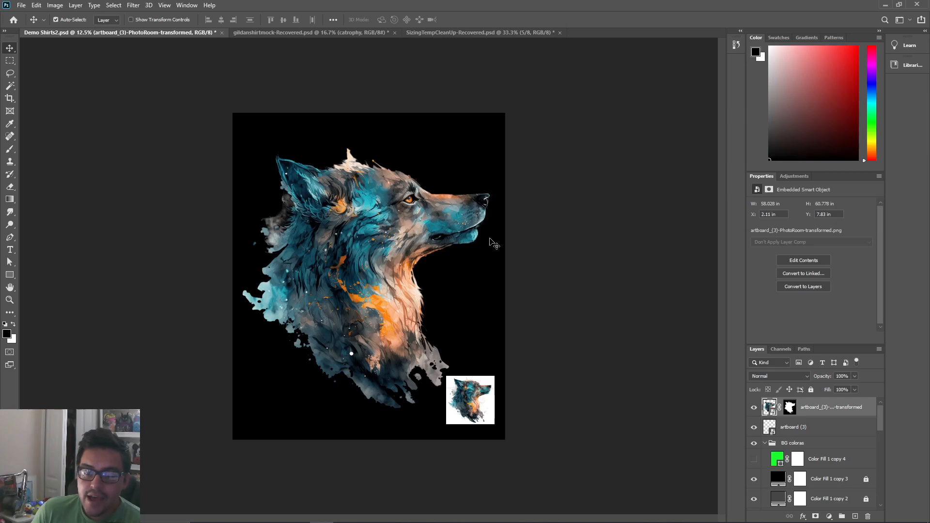